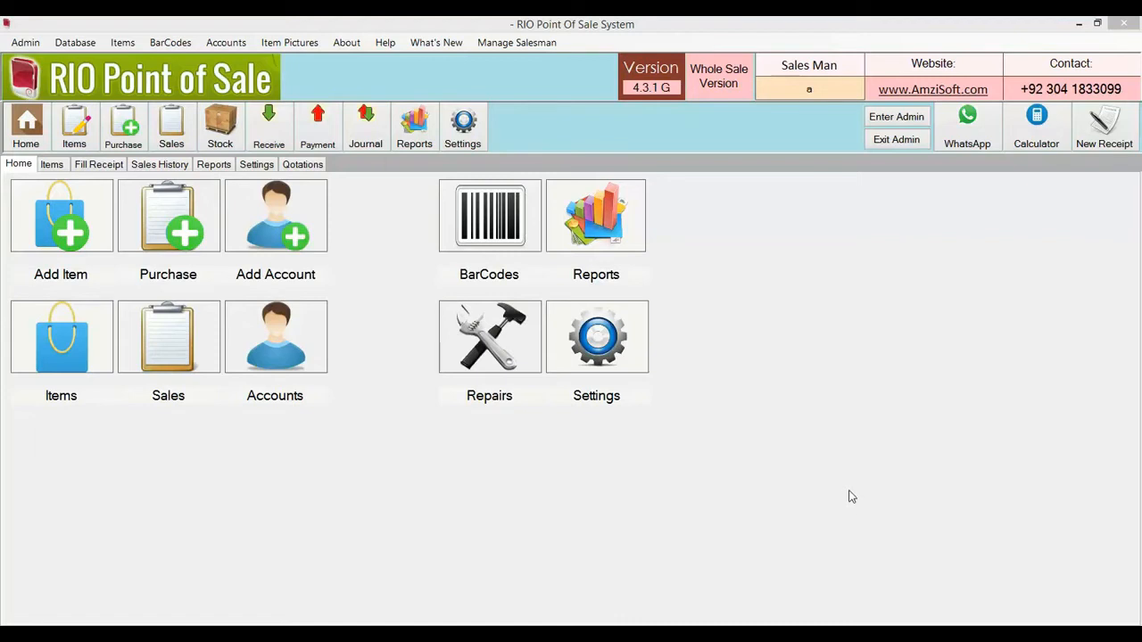
Step: Start a new inventory item named "Chocolate" with the Urdu name "چاکلیٹ"
{"action": "left_click", "coordinate": [87, 241]}
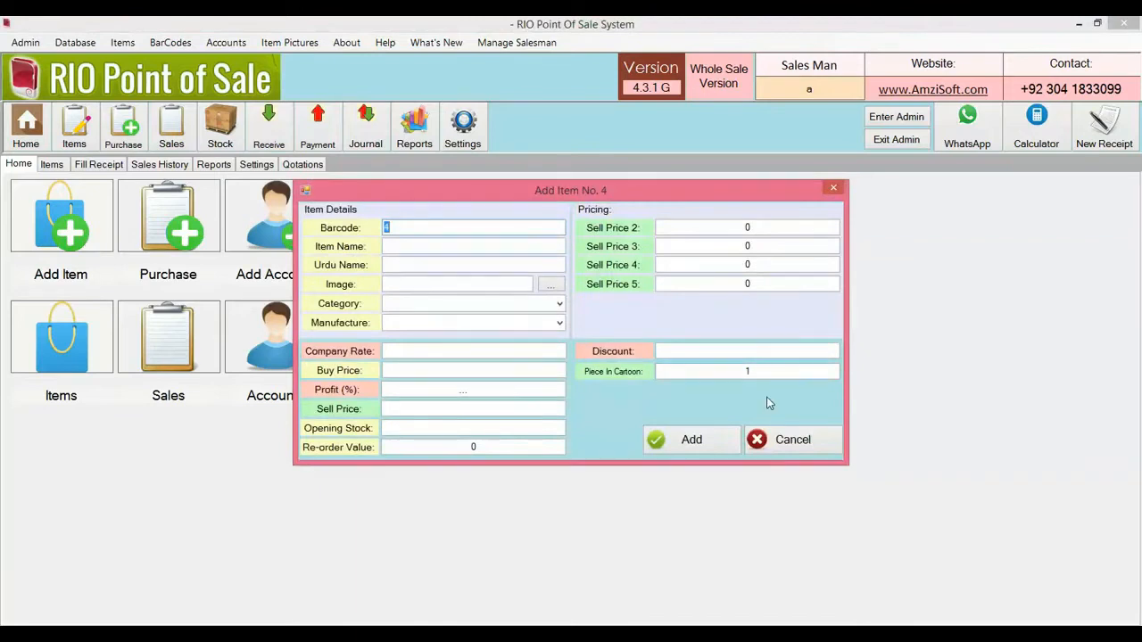
{"action": "left_click", "coordinate": [733, 370]}
{"action": "left_click", "coordinate": [461, 247]}
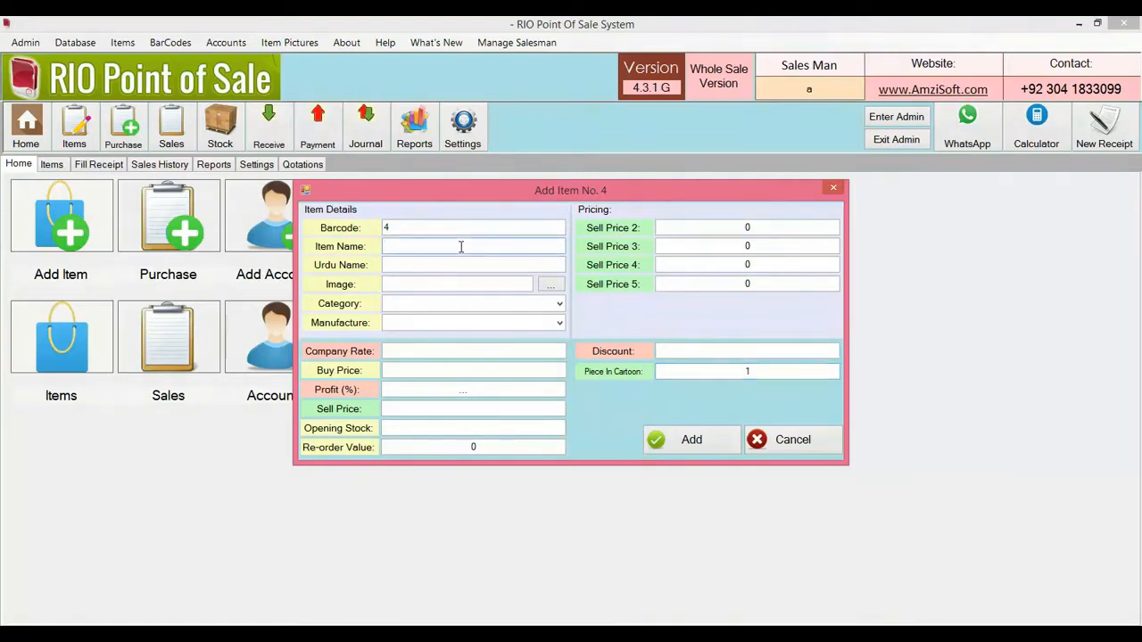
{"action": "type", "text": "Chocolate"}
{"action": "type", "text": "چاکلیٹ"}
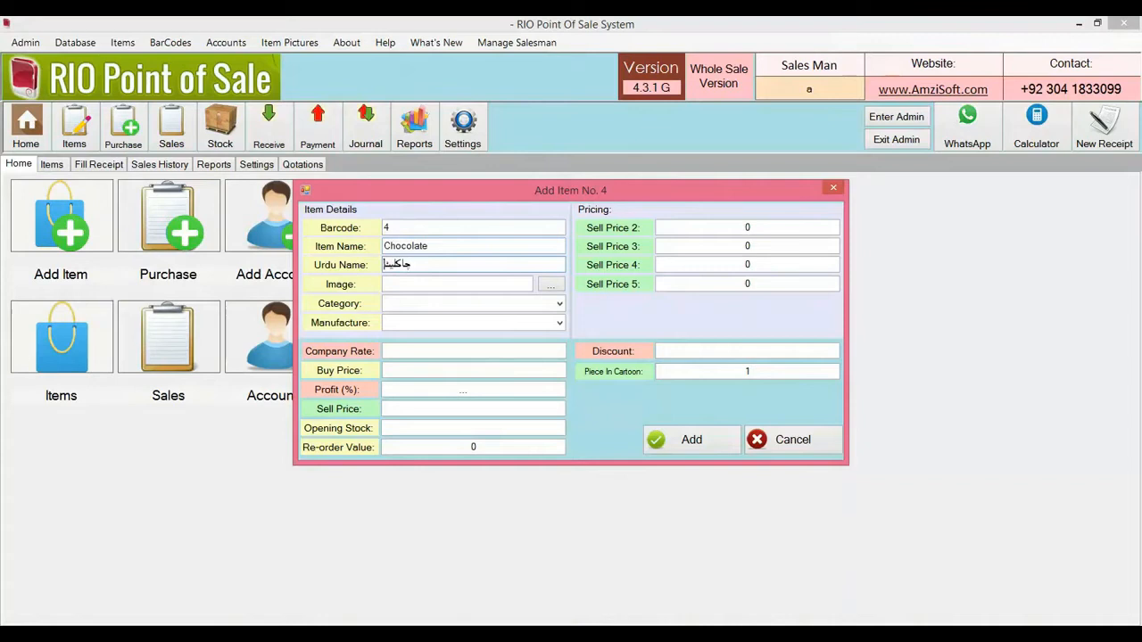
{"action": "key", "text": "Tab"}
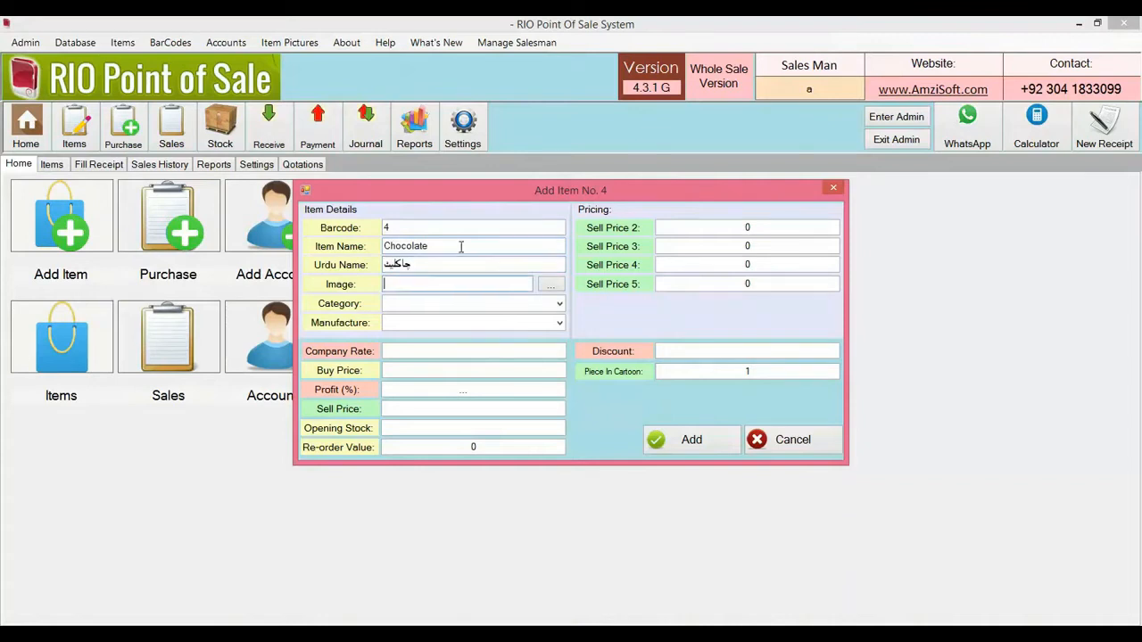
Step: Assign the new item to the category "Chocolates" and the manufacturer "Mayfair"
{"action": "left_click", "coordinate": [548, 287]}
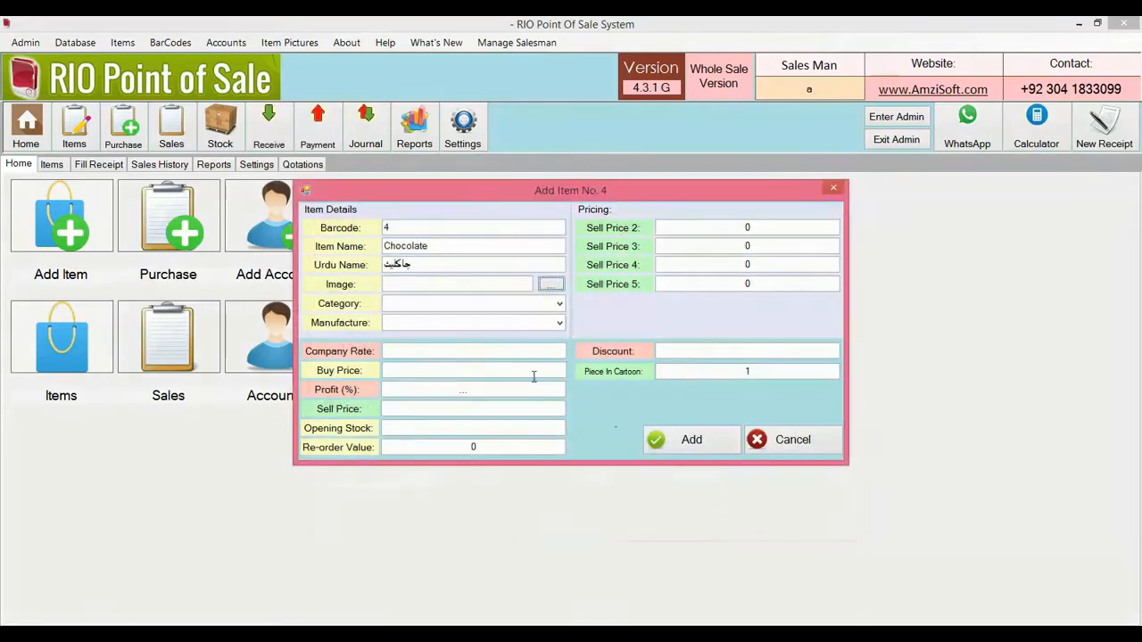
{"action": "left_click", "coordinate": [448, 300]}
{"action": "type", "text": "Chocolates"}
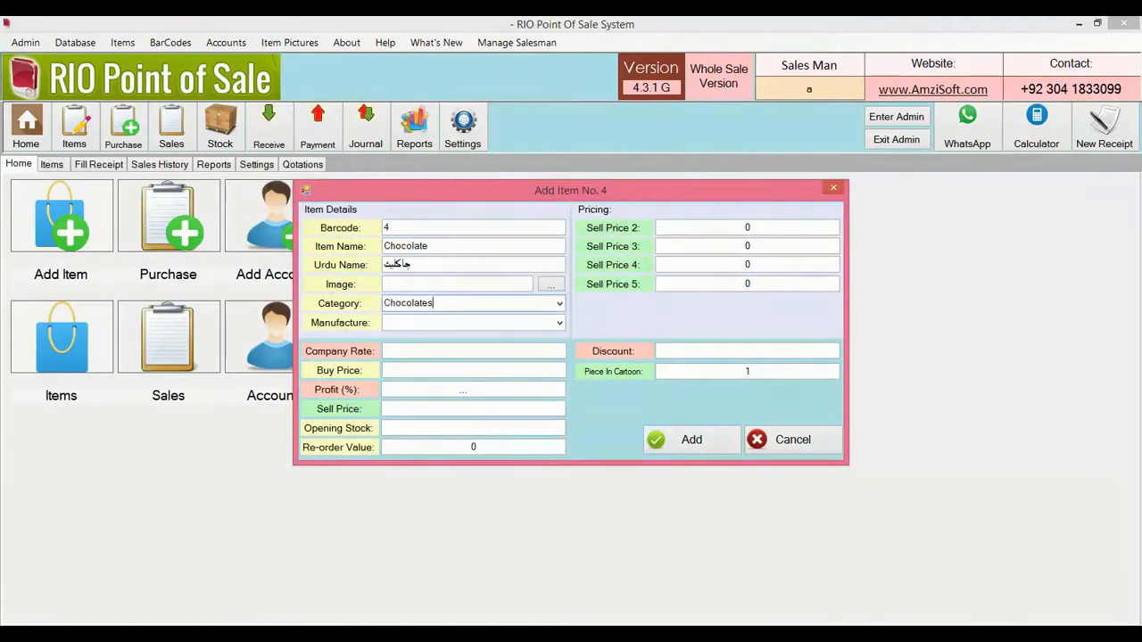
{"action": "key", "text": "Tab"}
{"action": "type", "text": "Mayfair"}
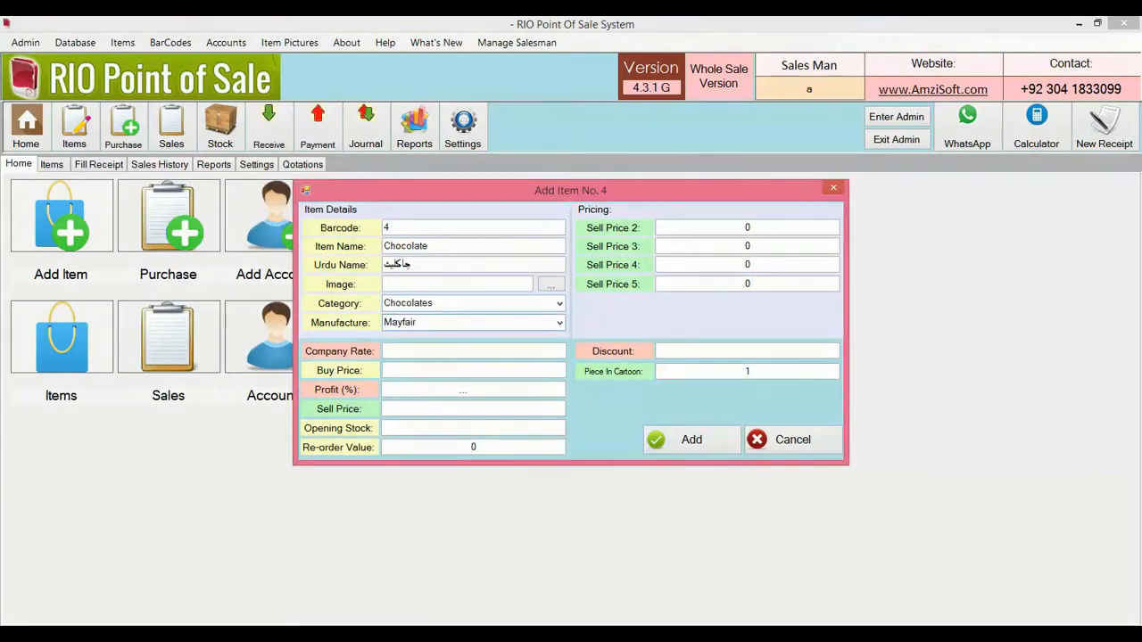
{"action": "key", "text": "Tab"}
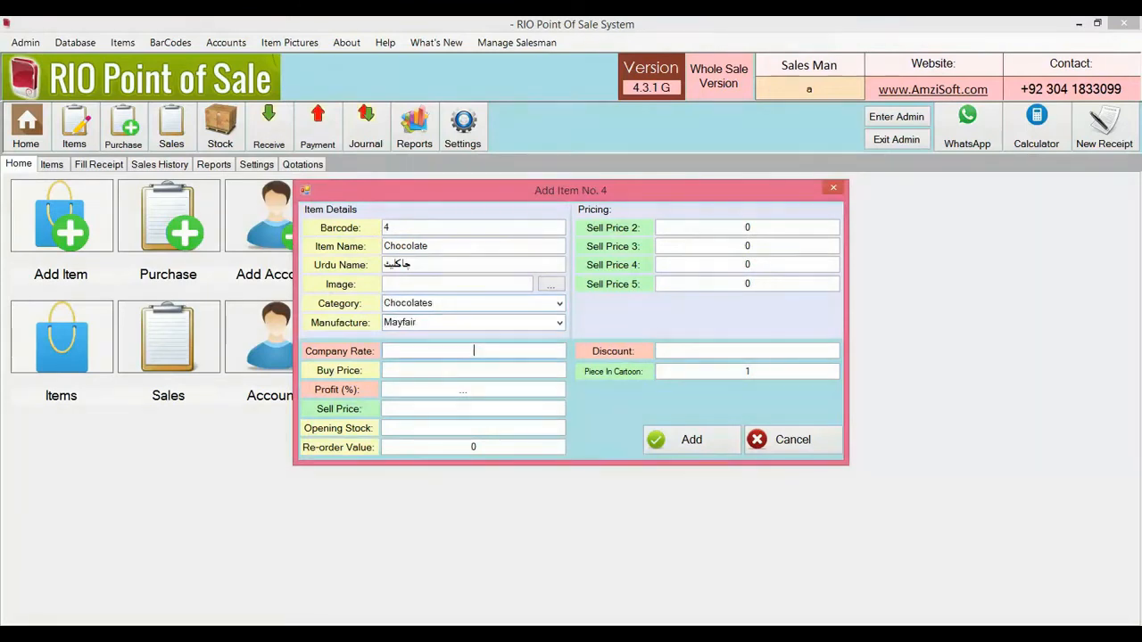
Step: Set the item's company rate to 100, buy price to 10, sell price to 20 and opening stock to 200
{"action": "type", "text": "100"}
{"action": "key", "text": "Tab"}
{"action": "type", "text": "10"}
{"action": "key", "text": "Tab"}
{"action": "key", "text": "Tab"}
{"action": "type", "text": "20"}
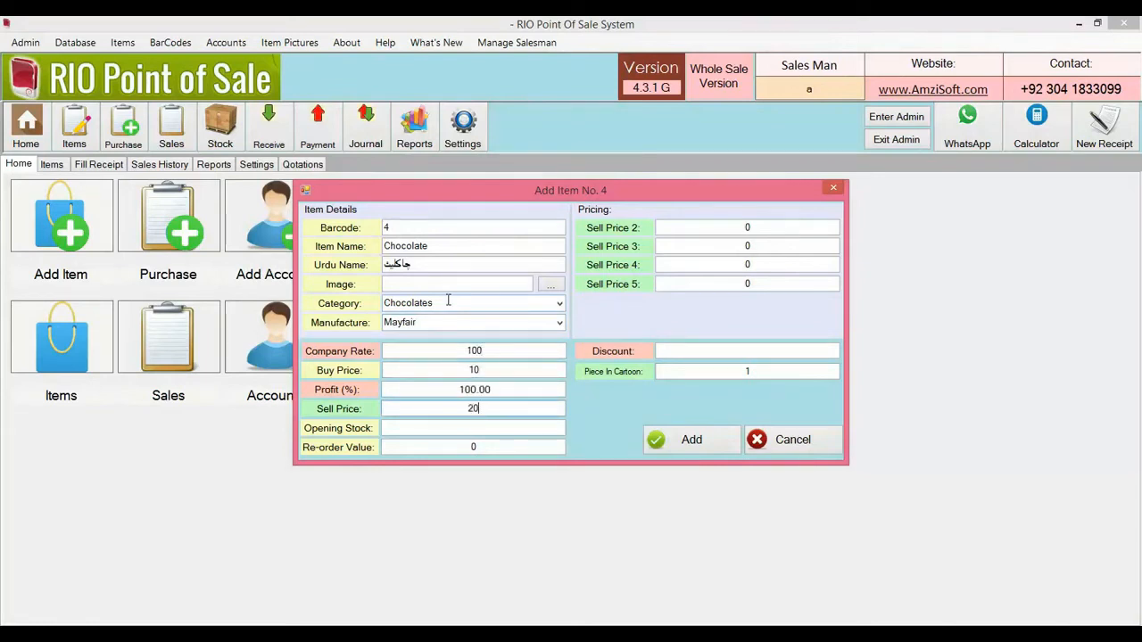
{"action": "key", "text": "Tab"}
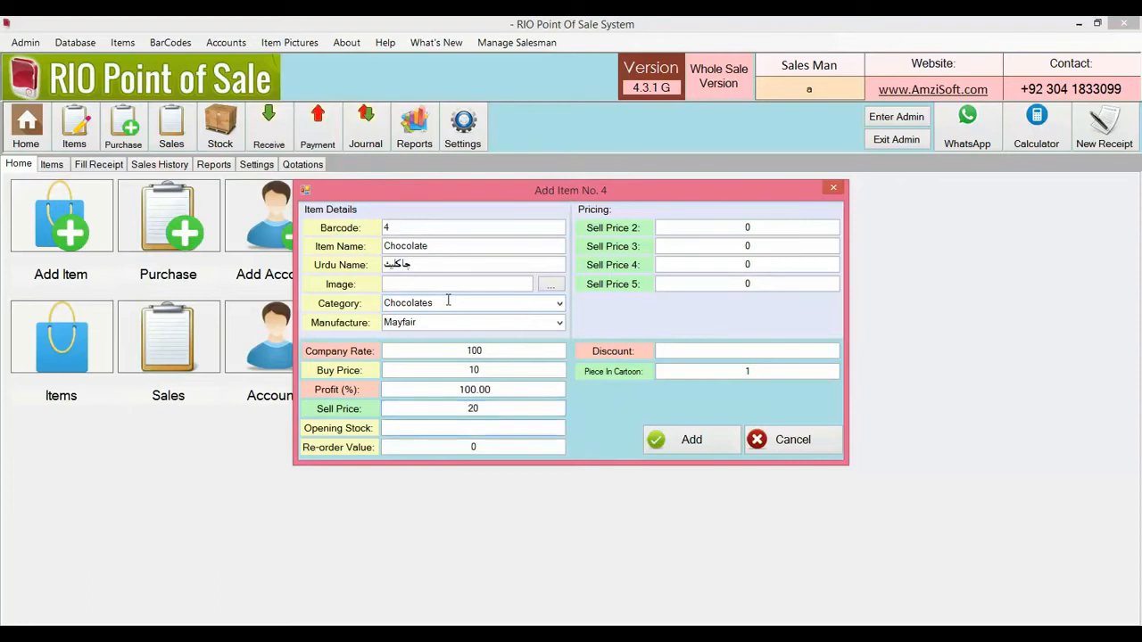
{"action": "type", "text": "200"}
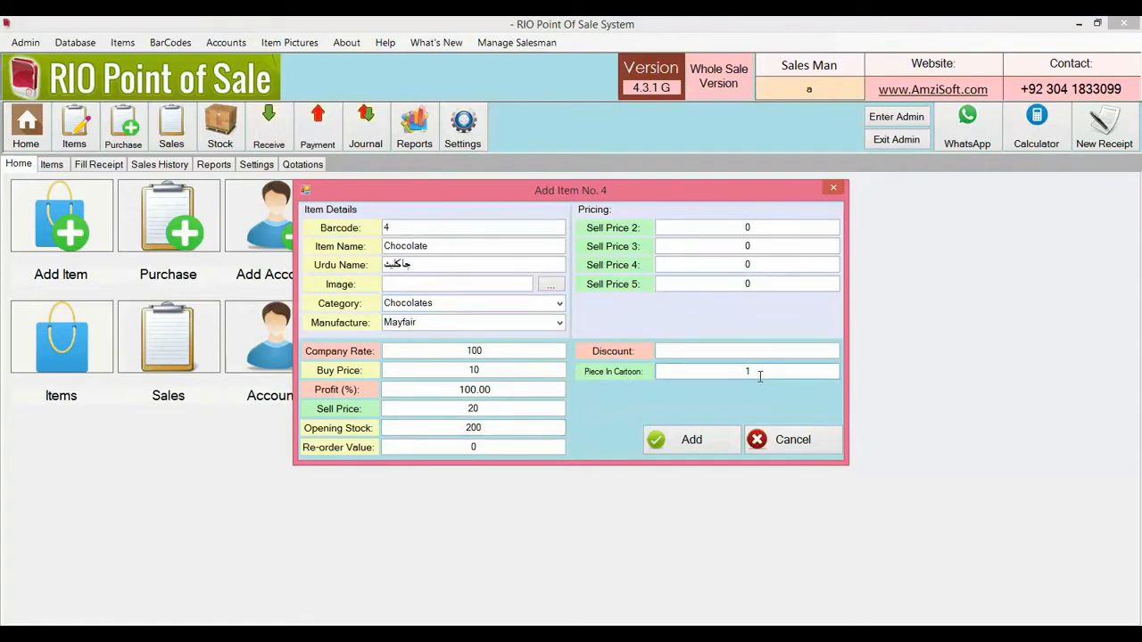
Step: Set the item's pieces per carton to 20, add the item and close the item form
{"action": "type", "text": "24"}
{"action": "key", "text": "BackSpace"}
{"action": "key", "text": "BackSpace"}
{"action": "key", "text": "BackSpace"}
{"action": "type", "text": "20"}
{"action": "left_click_drag", "start_coordinate": [494, 428], "coordinate": [458, 429]}
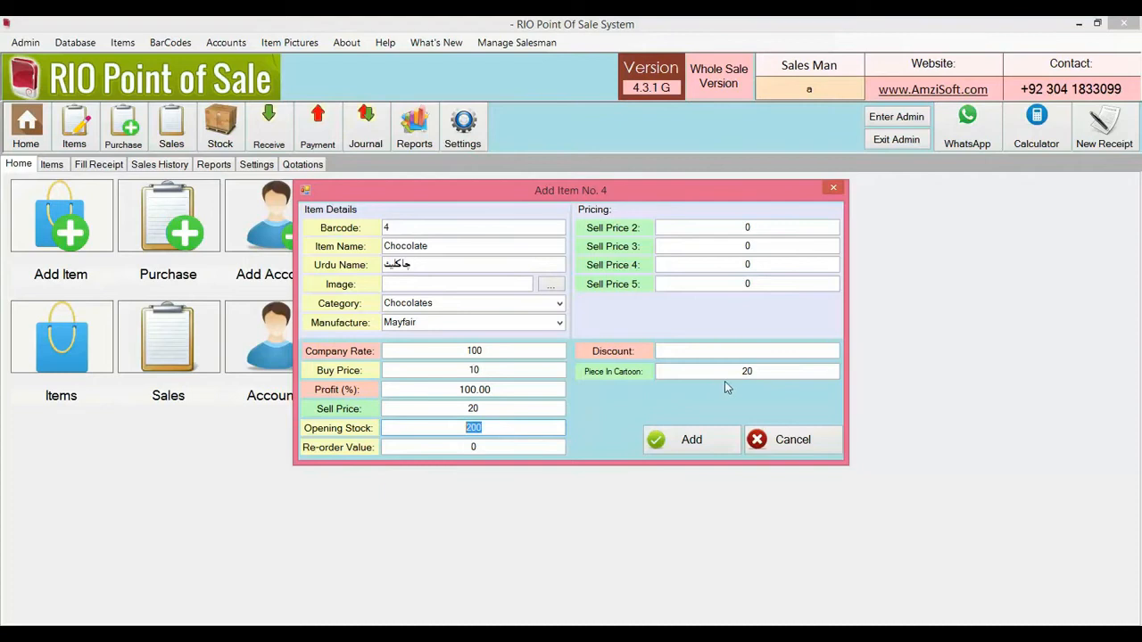
{"action": "left_click", "coordinate": [705, 435]}
{"action": "left_click", "coordinate": [766, 438]}
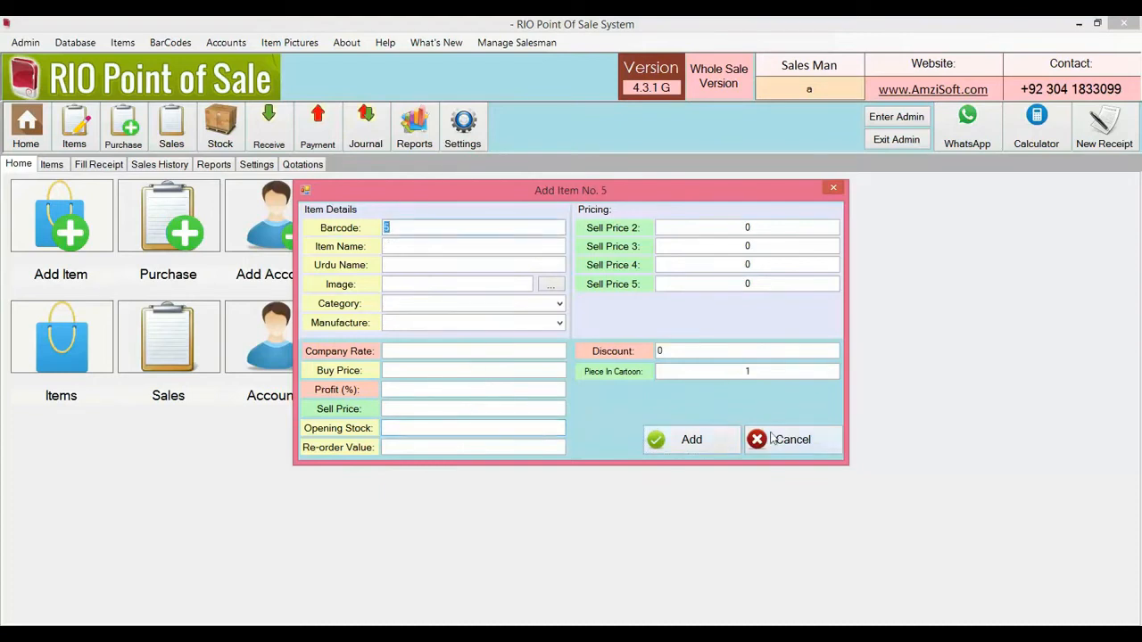
Step: Check the Chocolate item's stock in cartons and units in the stock position, then close the list
{"action": "left_click", "coordinate": [223, 135]}
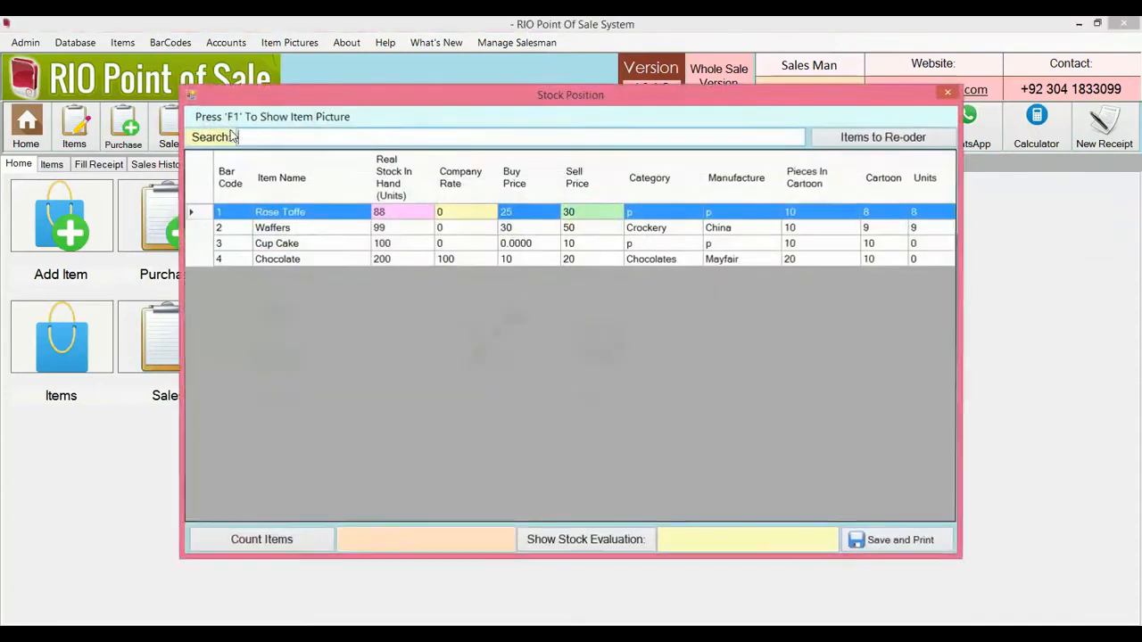
{"action": "left_click", "coordinate": [290, 259]}
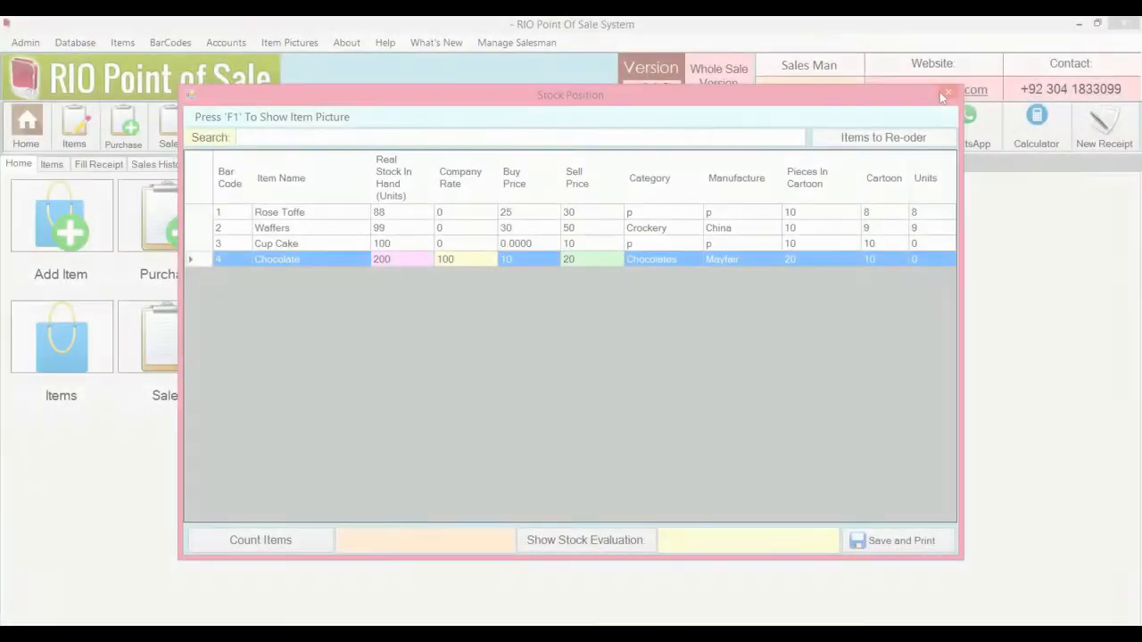
{"action": "left_click", "coordinate": [949, 91]}
Step: Open the sales receipt form and choose the first customer in the customer list
{"action": "left_click", "coordinate": [97, 166]}
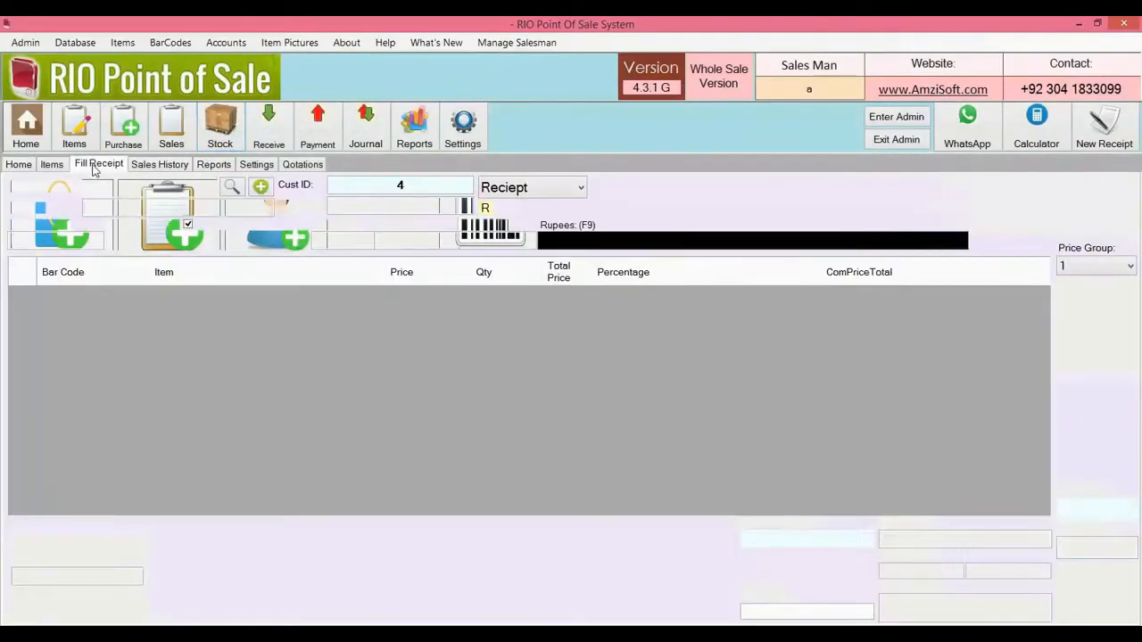
{"action": "left_click", "coordinate": [211, 187]}
{"action": "left_click", "coordinate": [199, 205]}
{"action": "left_click", "coordinate": [210, 189]}
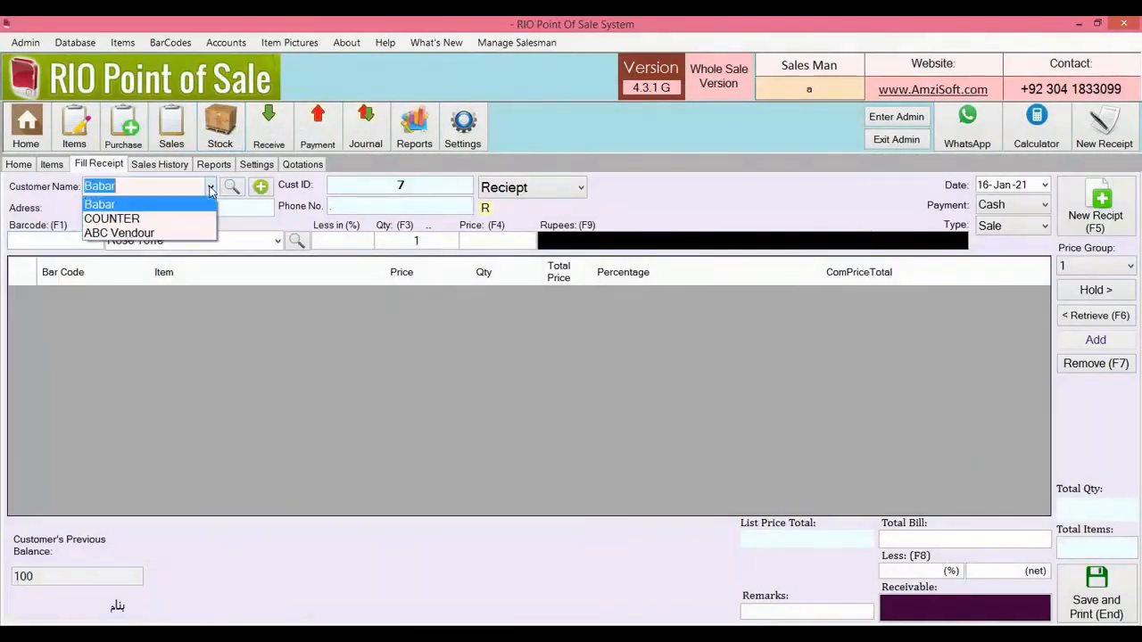
{"action": "left_click", "coordinate": [210, 204]}
Step: Add the Chocolate item with barcode 4 to the receipt with a quantity of 1
{"action": "type", "text": "4"}
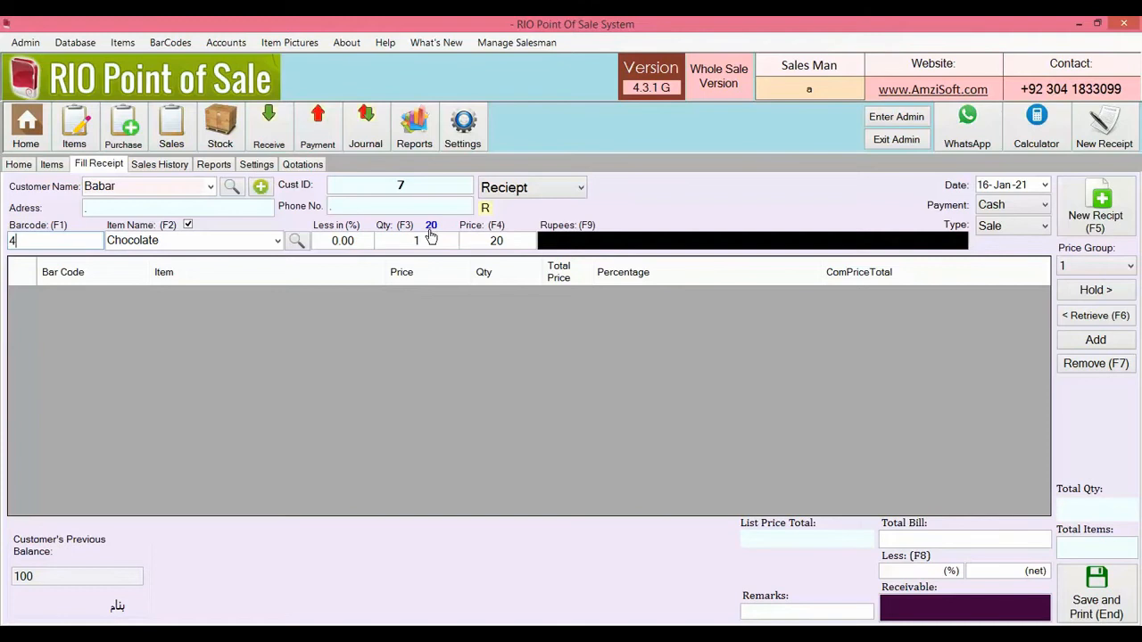
{"action": "left_click", "coordinate": [431, 238]}
{"action": "key", "text": "BackSpace"}
{"action": "type", "text": "40"}
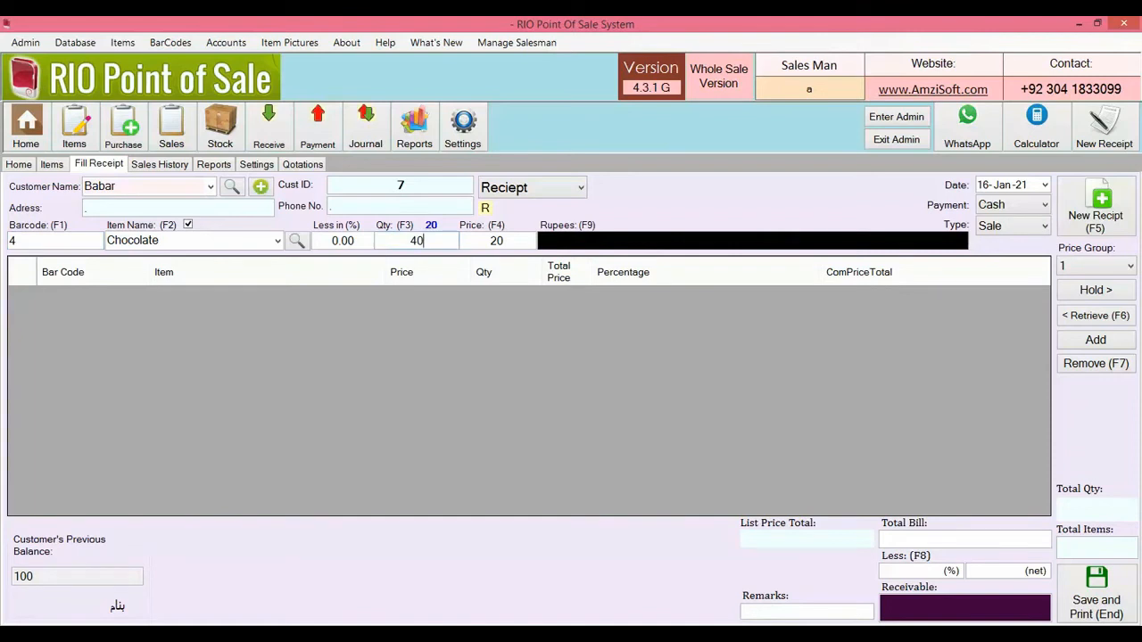
{"action": "key", "text": "BackSpace"}
{"action": "key", "text": "BackSpace"}
{"action": "type", "text": "20"}
{"action": "key", "text": "BackSpace"}
{"action": "key", "text": "BackSpace"}
{"action": "type", "text": "1"}
{"action": "key", "text": "Return"}
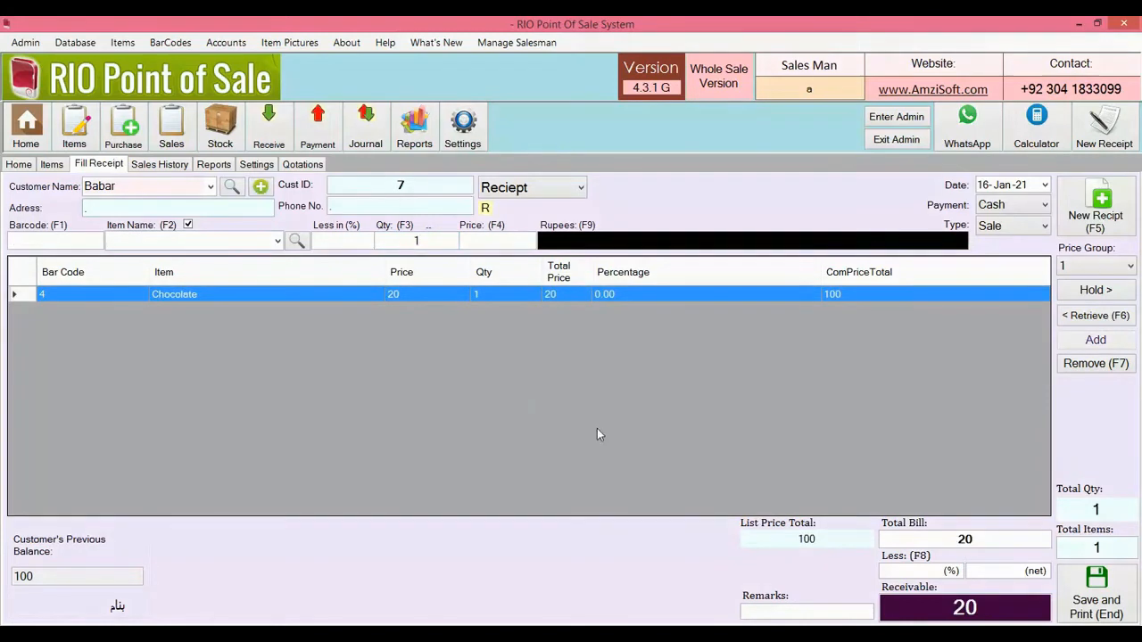
Step: Save the receipt with a received amount of 0 and decline printing it
{"action": "left_click", "coordinate": [1074, 590]}
{"action": "type", "text": "0"}
{"action": "key", "text": "Return"}
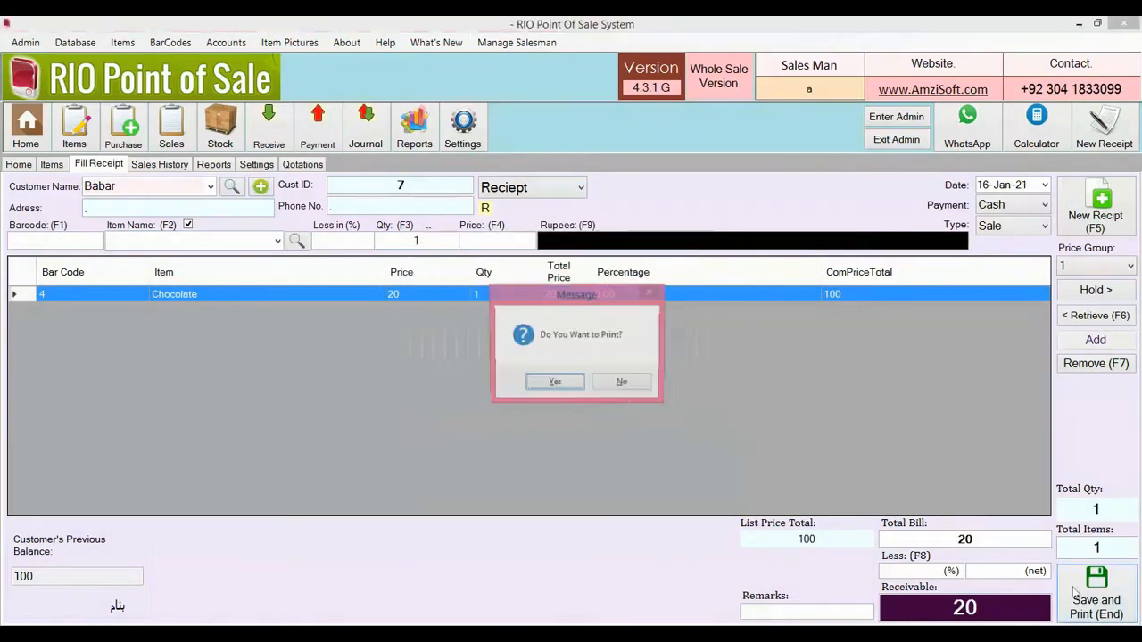
{"action": "left_click", "coordinate": [622, 383]}
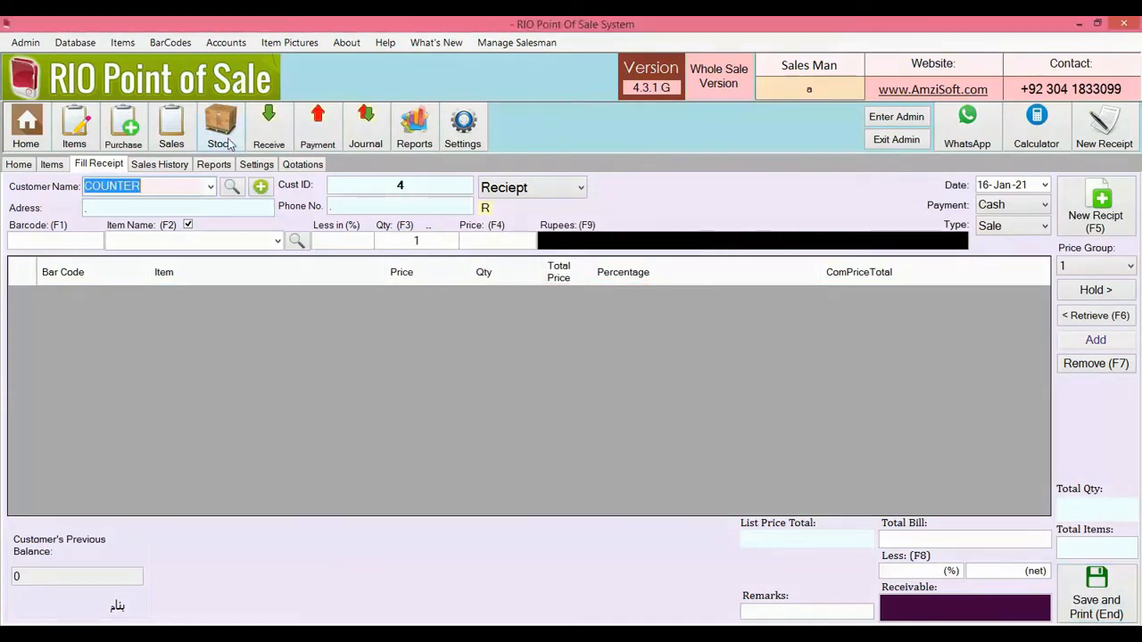
Step: Check the Chocolate item's remaining cartons and units in the stock position after the sale
{"action": "left_click", "coordinate": [221, 134]}
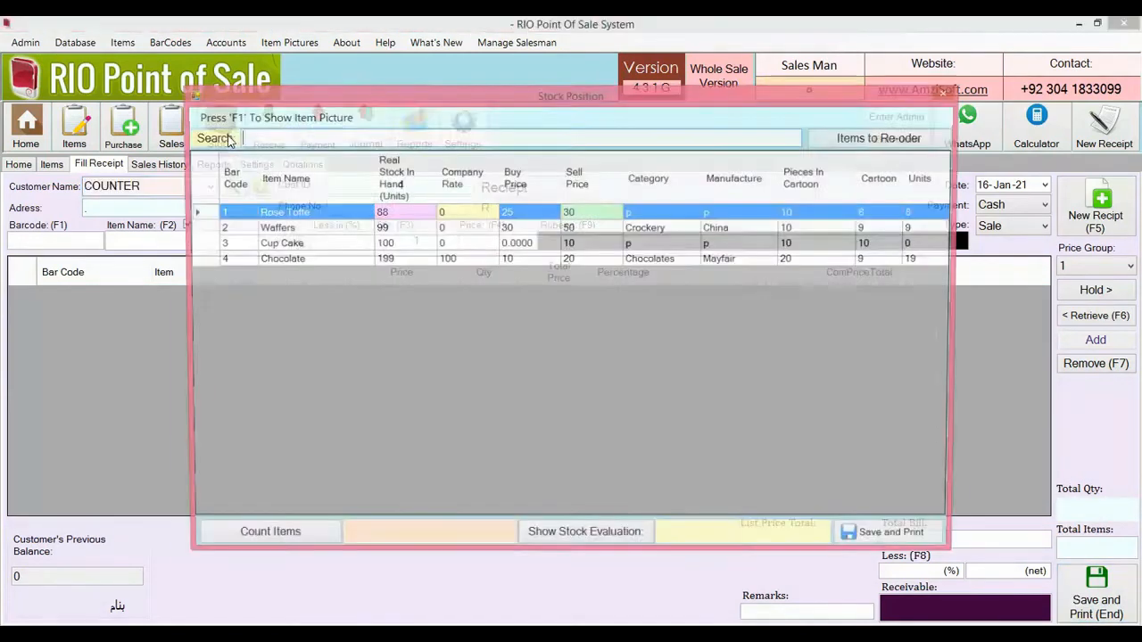
{"action": "left_click", "coordinate": [835, 260]}
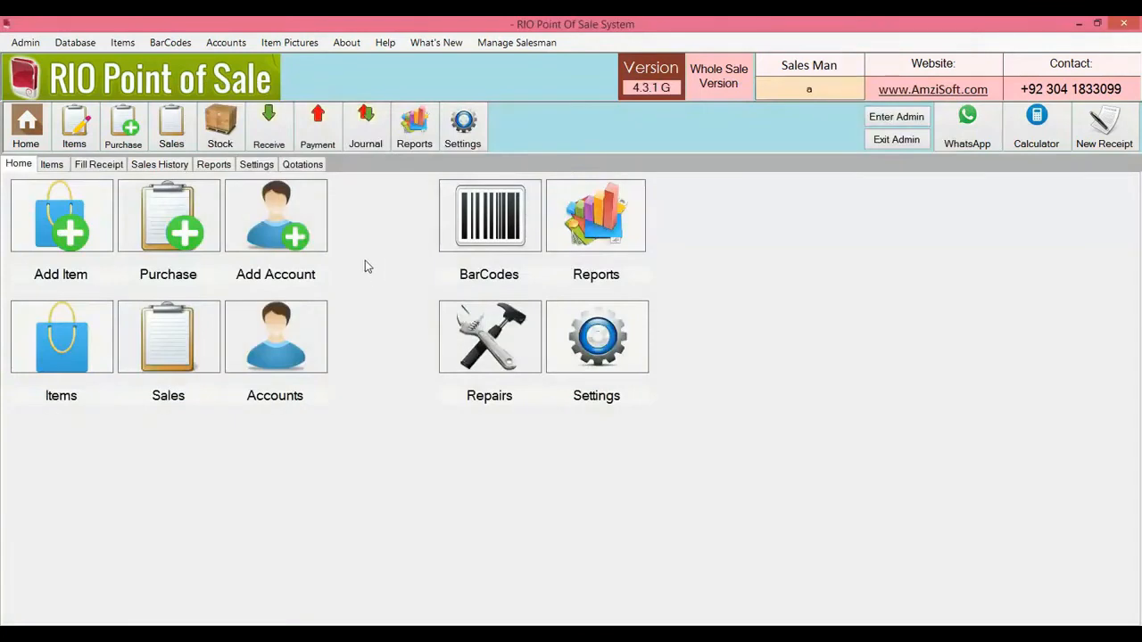
{"action": "left_click", "coordinate": [99, 164]}
{"action": "left_click", "coordinate": [220, 125]}
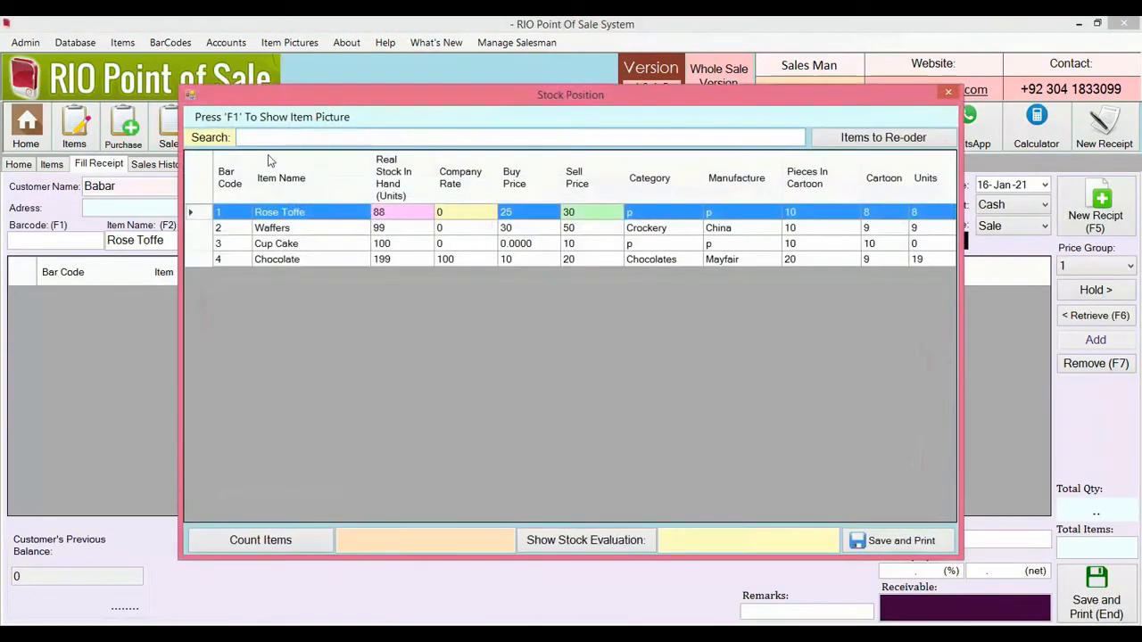
{"action": "left_click", "coordinate": [849, 259]}
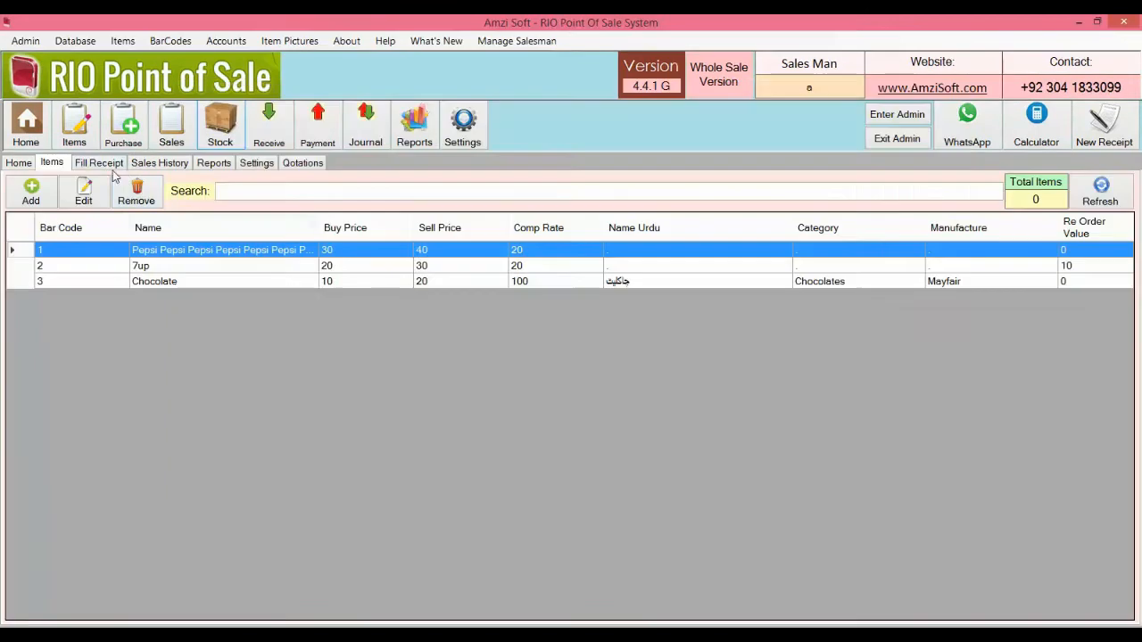
Step: Open the sales receipt form and select COUNTER as the customer
{"action": "left_click", "coordinate": [105, 168]}
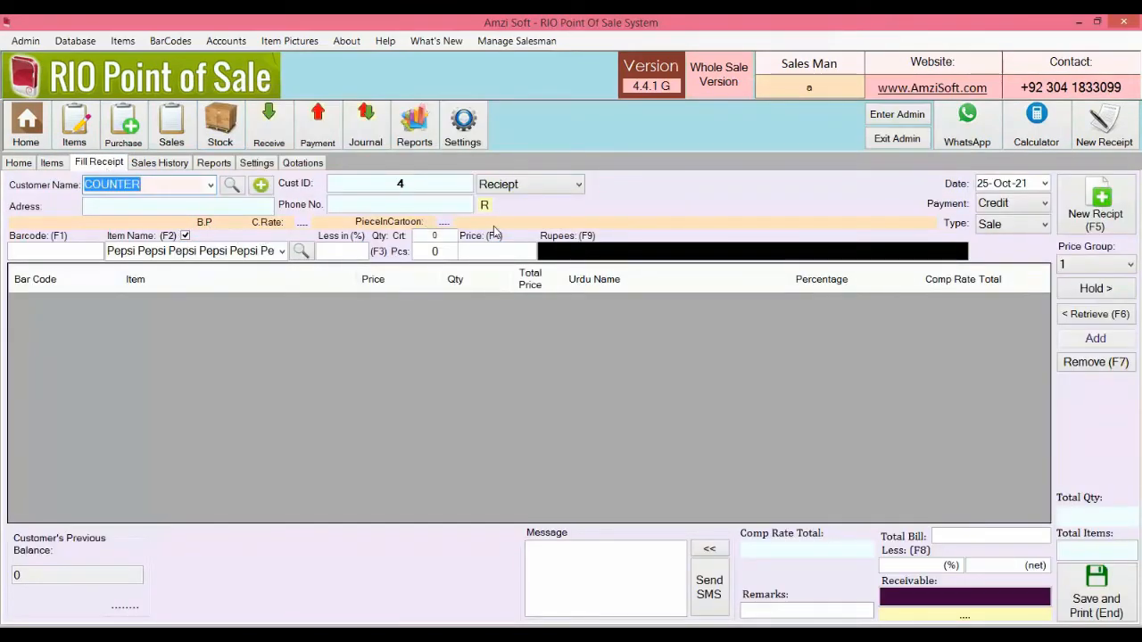
{"action": "left_click", "coordinate": [212, 185]}
{"action": "left_click", "coordinate": [207, 199]}
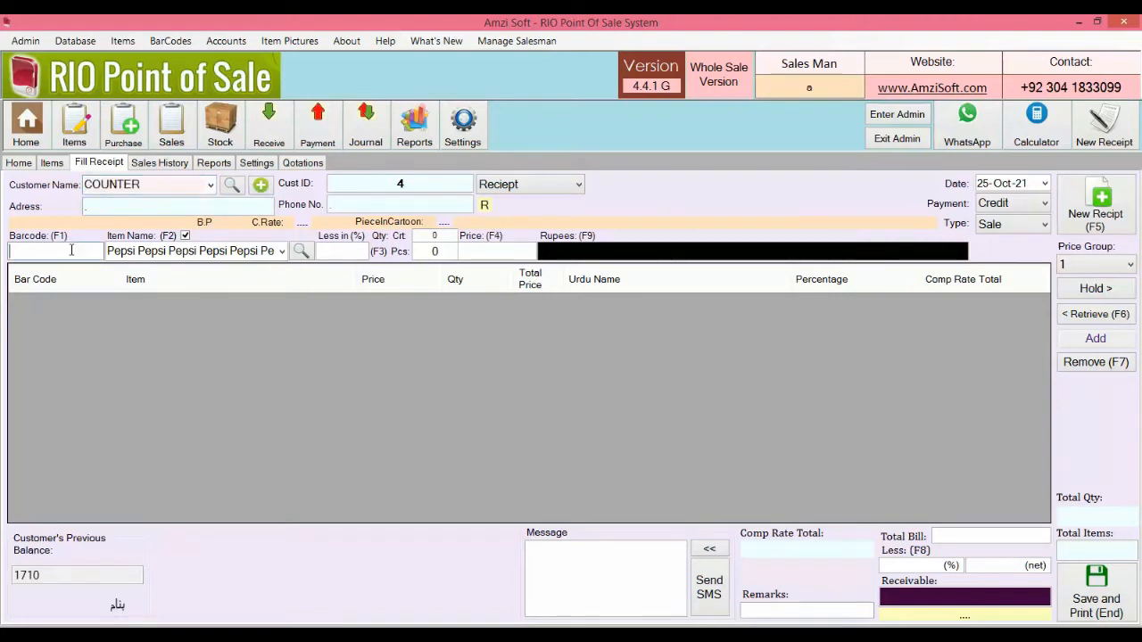
Step: Add the Chocolate item with barcode 3 to the receipt with a quantity of 2 cartons and 0 pieces
{"action": "type", "text": "3"}
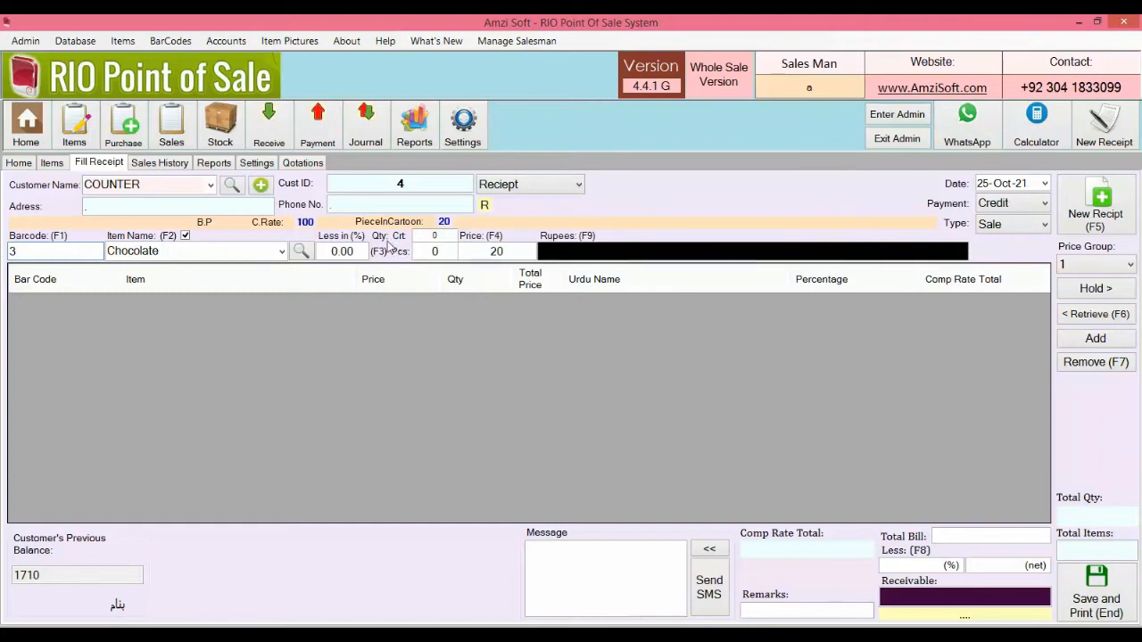
{"action": "left_click", "coordinate": [436, 236]}
{"action": "left_click", "coordinate": [437, 250]}
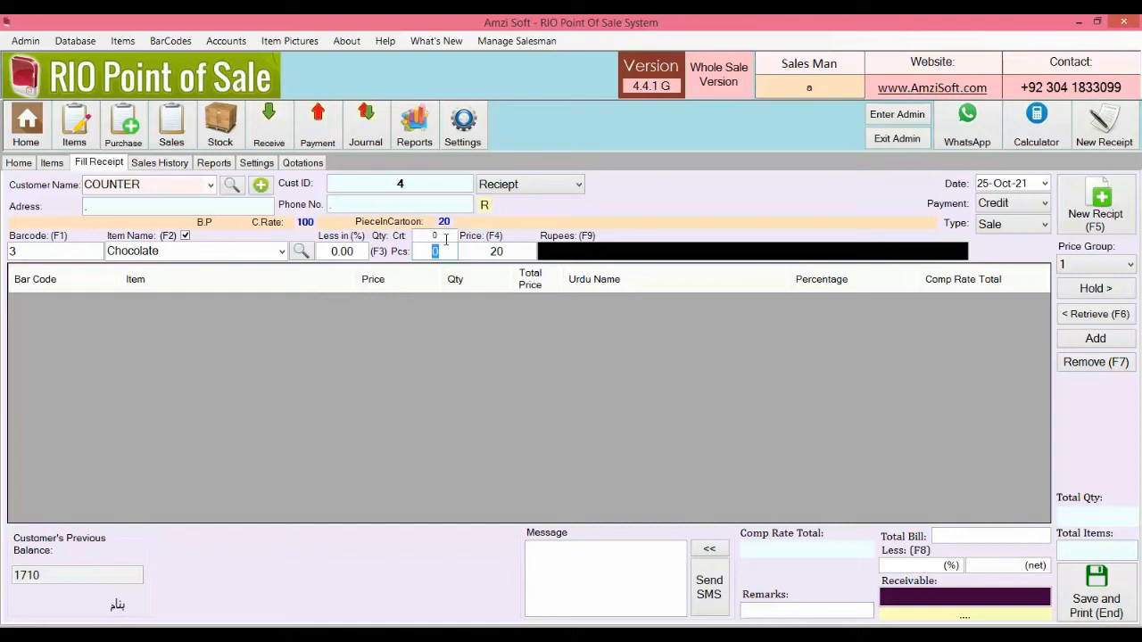
{"action": "type", "text": "20"}
{"action": "left_click", "coordinate": [435, 237]}
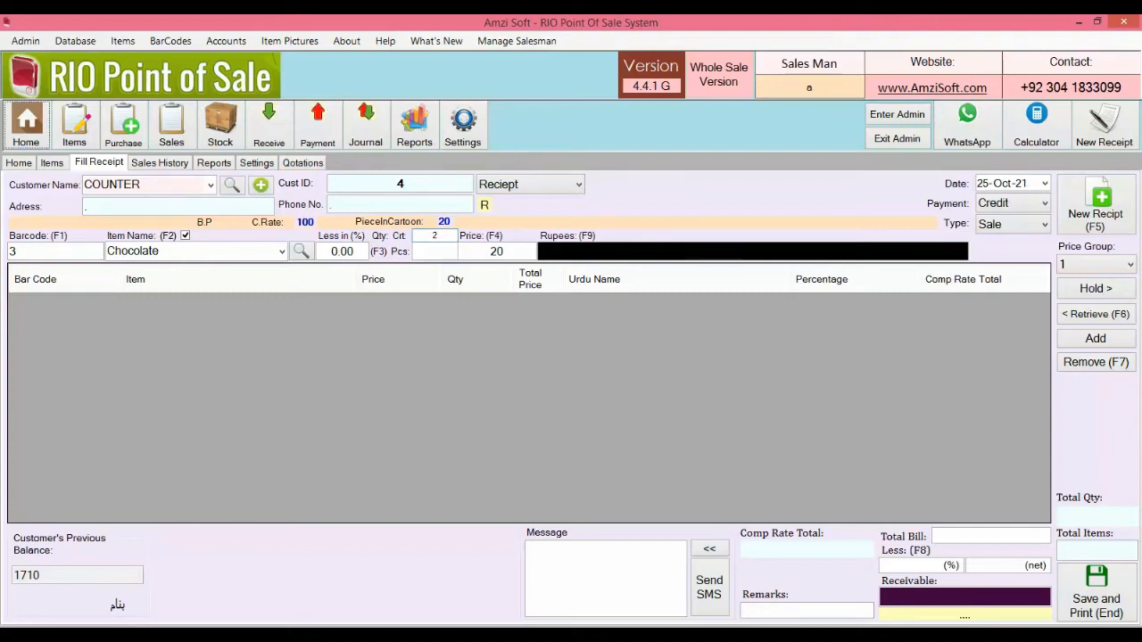
{"action": "key", "text": "Tab"}
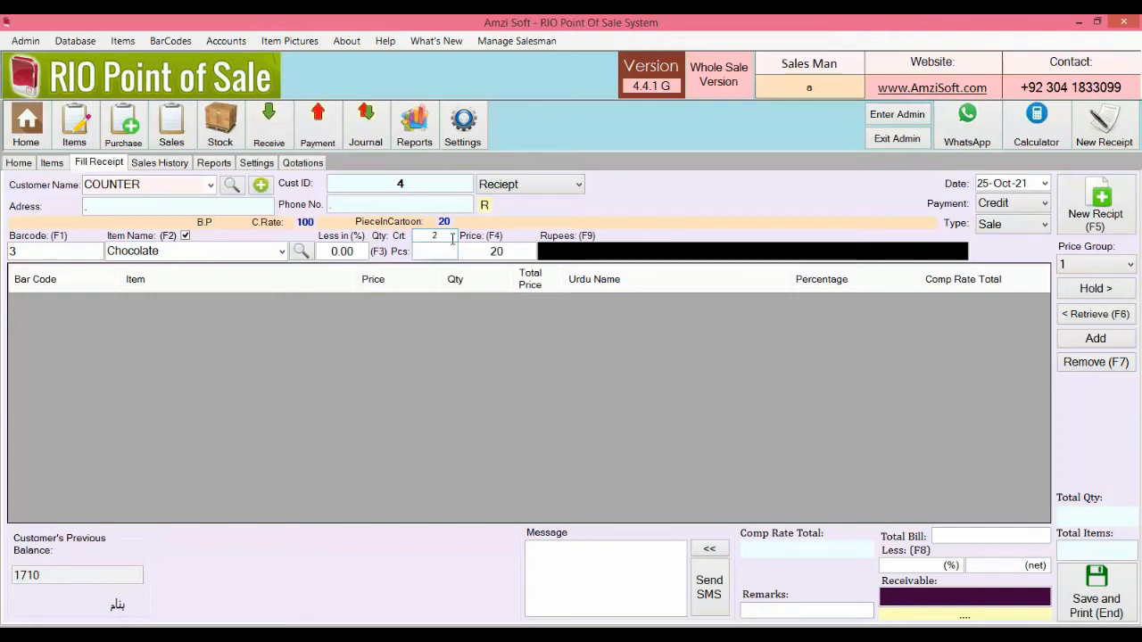
{"action": "type", "text": "0"}
{"action": "key", "text": "Return"}
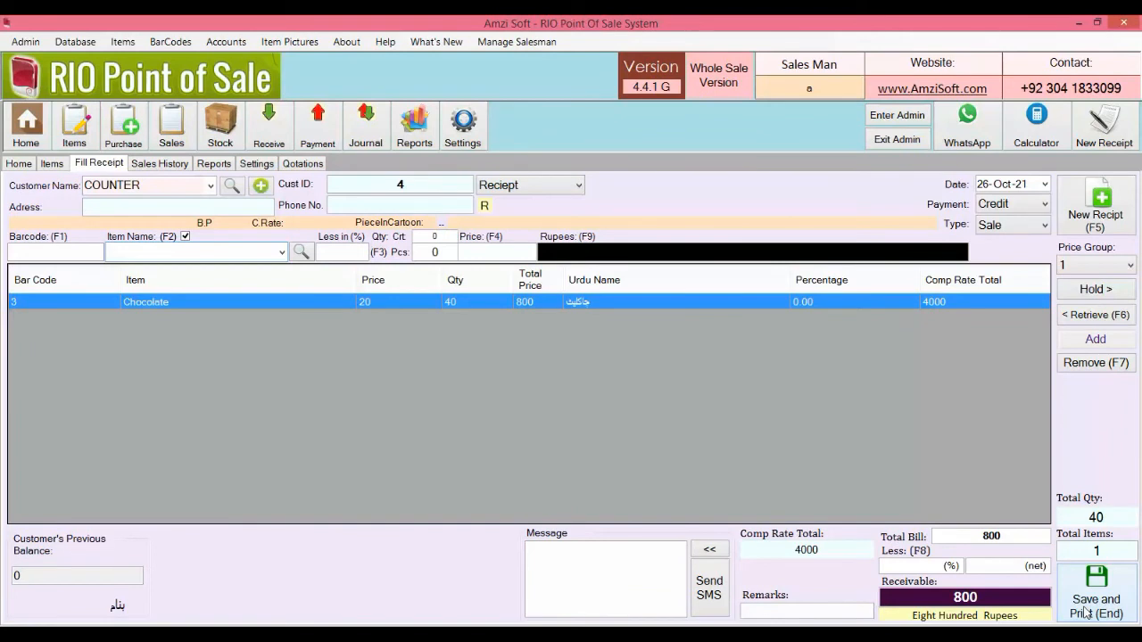
Step: Save the receipt with a received amount of 800
{"action": "left_click", "coordinate": [1087, 612]}
{"action": "type", "text": "800"}
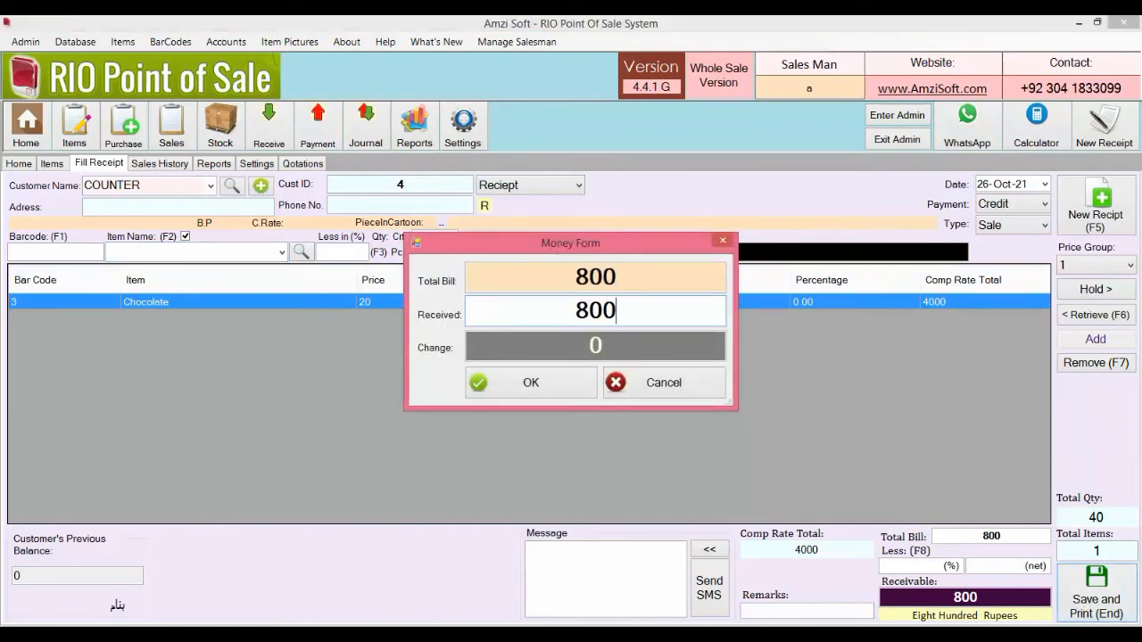
{"action": "key", "text": "Return"}
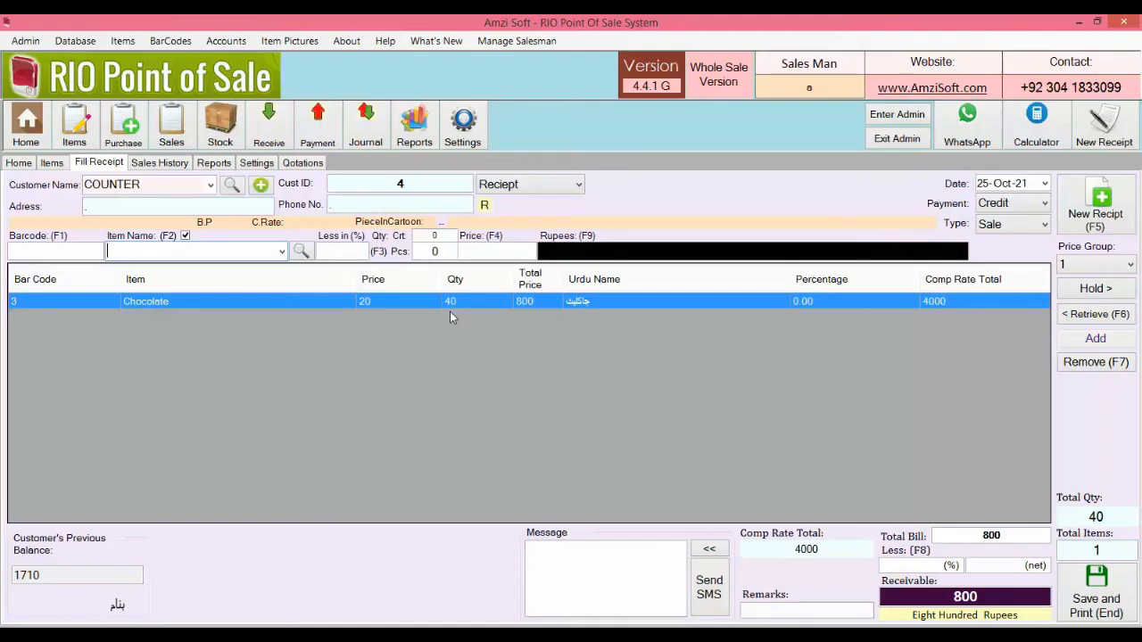
Step: Remove the Chocolate line from the receipt
{"action": "left_click", "coordinate": [450, 237]}
{"action": "left_click", "coordinate": [449, 253]}
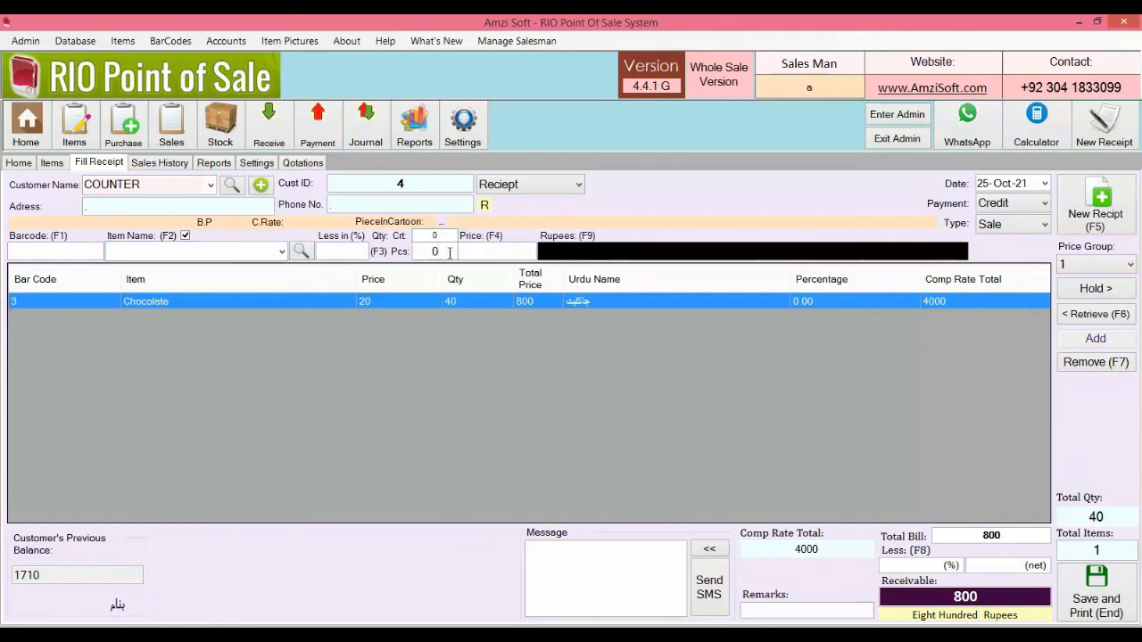
{"action": "left_click", "coordinate": [1094, 362]}
Step: Enter barcode 3 for the Chocolate item on the receipt and go to its carton quantity
{"action": "left_click", "coordinate": [58, 253]}
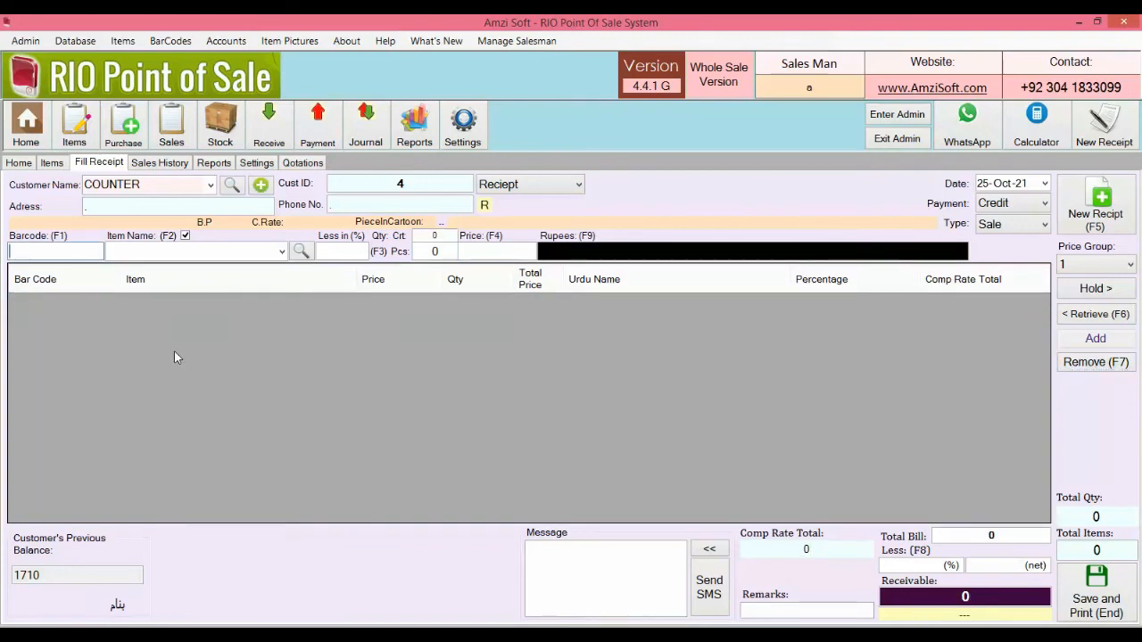
{"action": "type", "text": "3"}
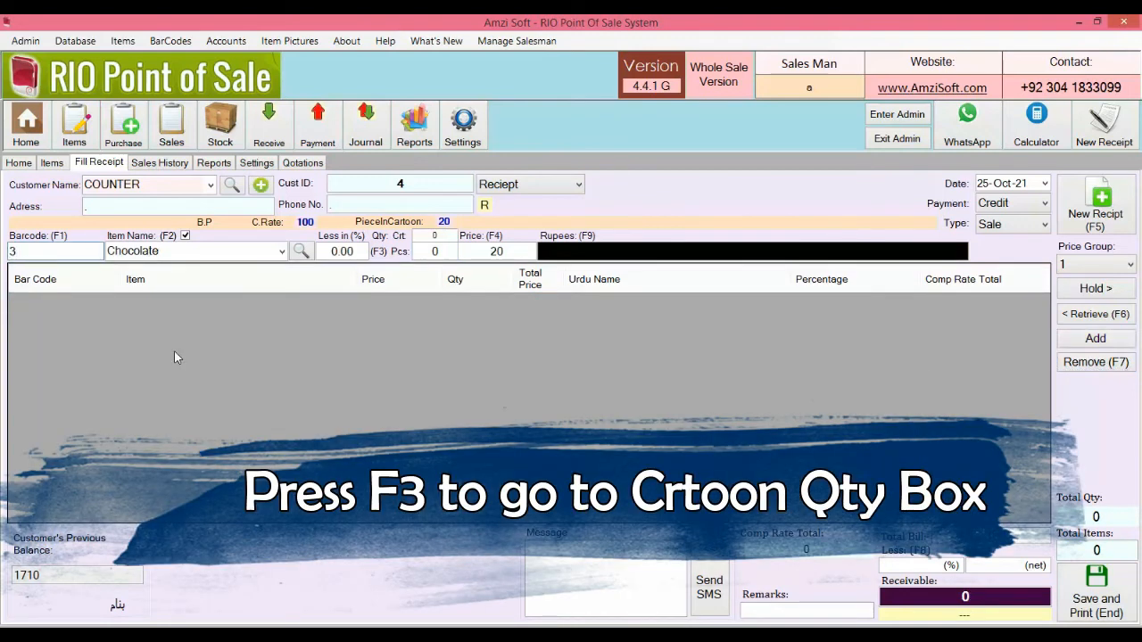
{"action": "key", "text": "F3"}
{"action": "key", "text": "BackSpace"}
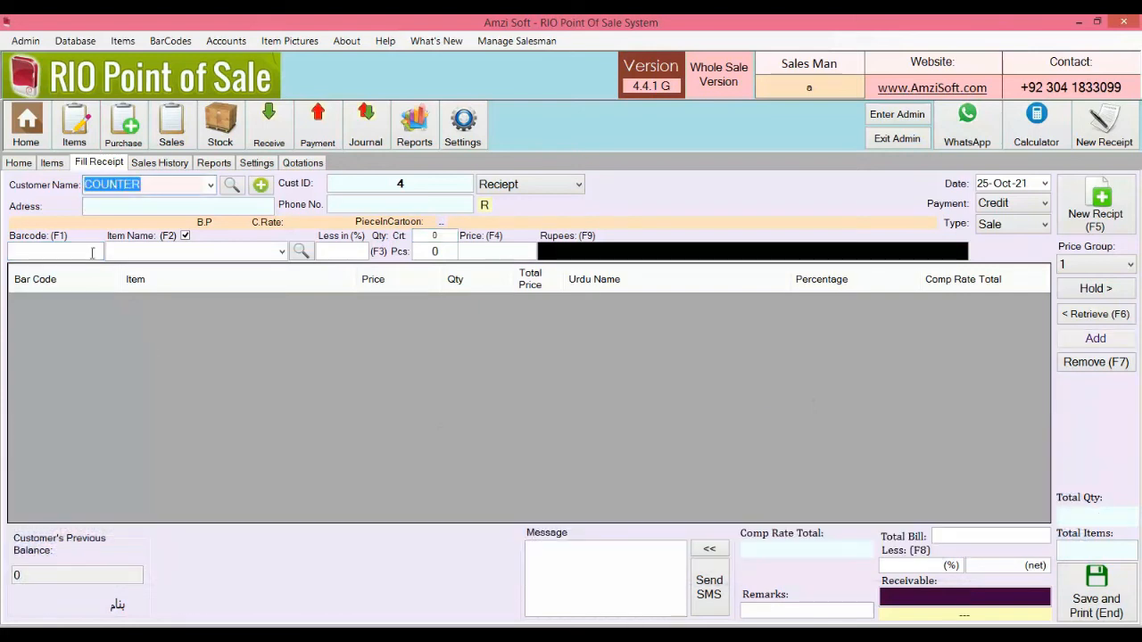
Step: Select the Chocolate item by its name on the COUNTER receipt and set the quantity to 3 cartons
{"action": "left_click", "coordinate": [93, 253]}
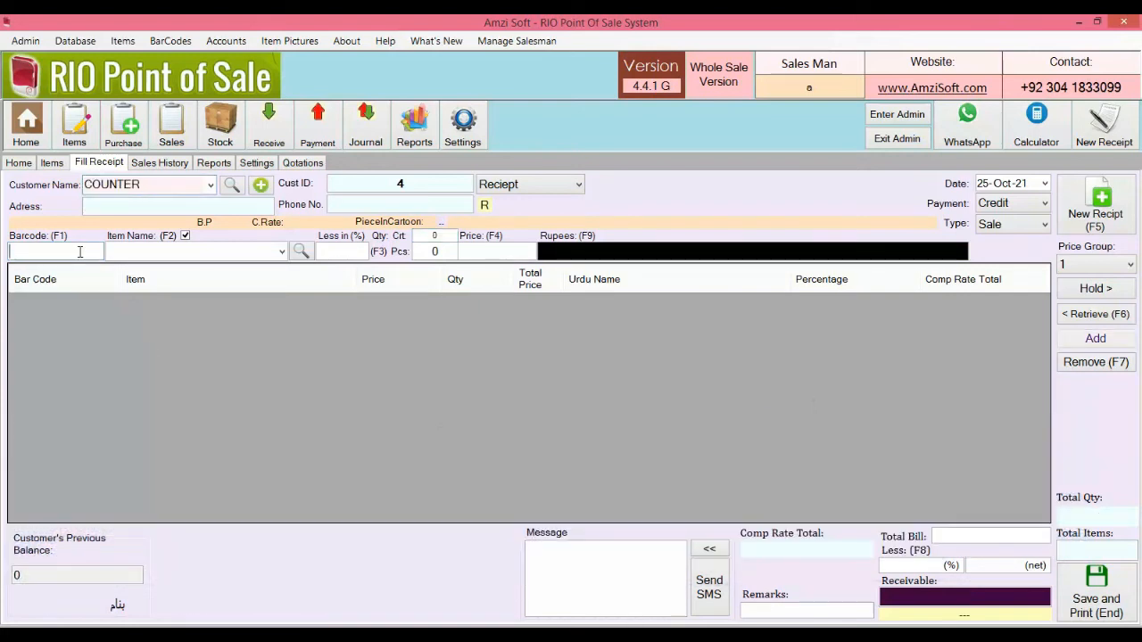
{"action": "left_click", "coordinate": [155, 252]}
{"action": "type", "text": "Chocolate"}
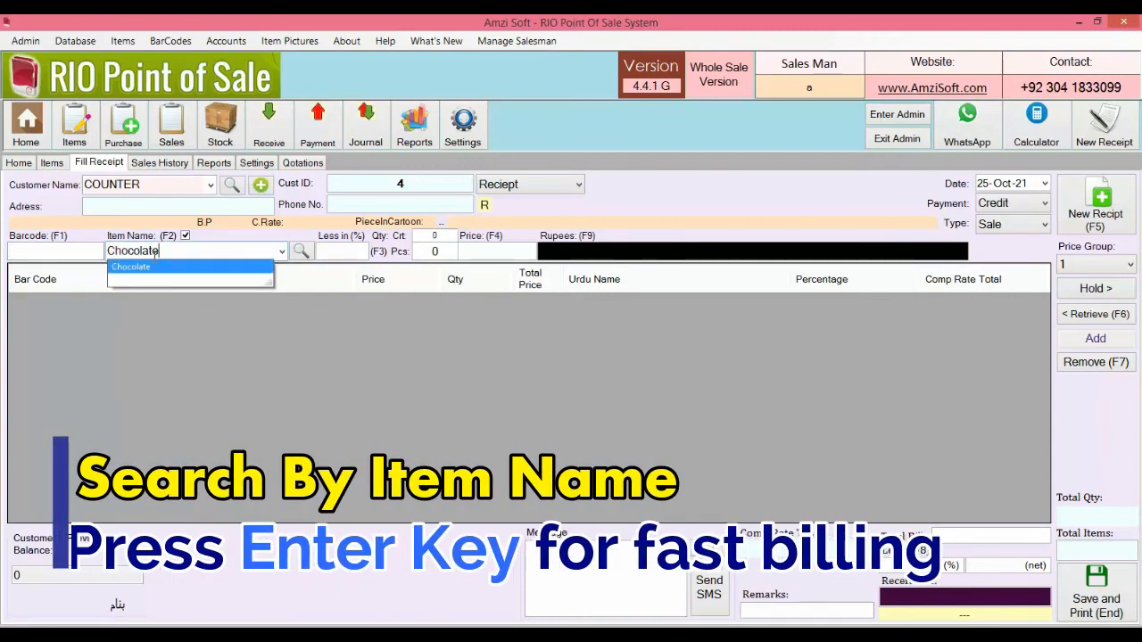
{"action": "key", "text": "Return"}
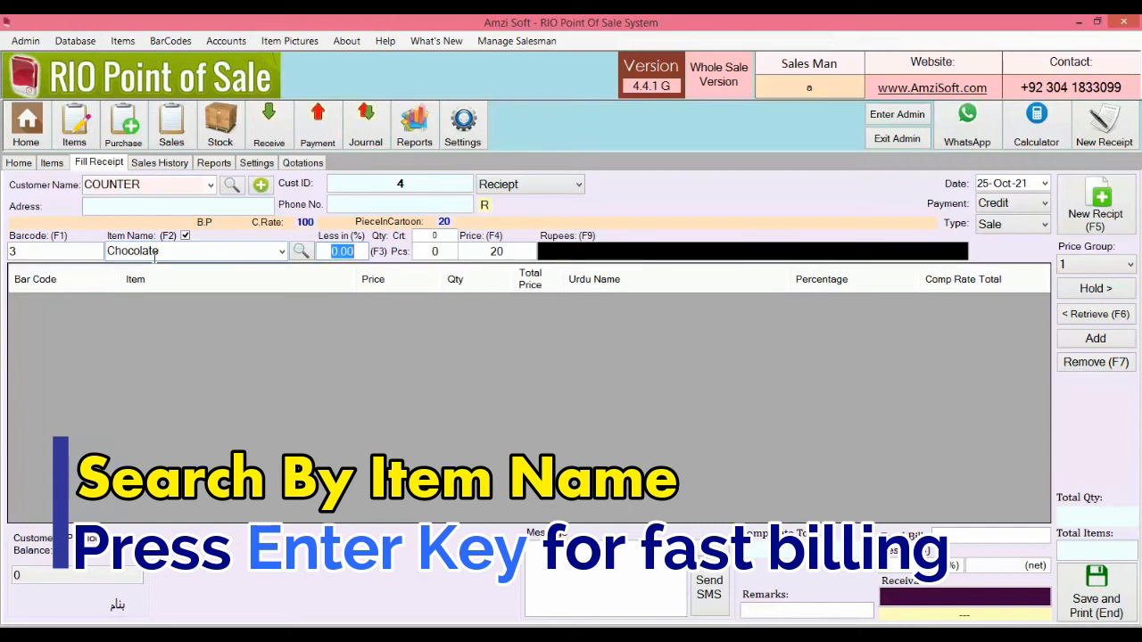
{"action": "key", "text": "Return"}
{"action": "type", "text": "3"}
{"action": "key", "text": "Return"}
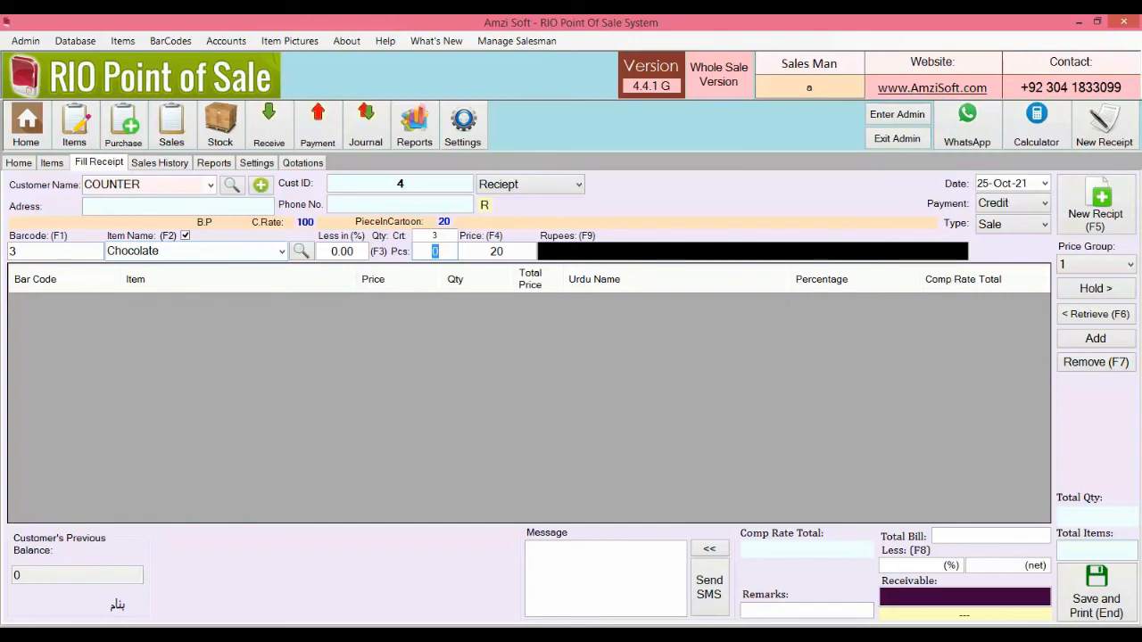
Step: Set 10 pieces and a price of 20 for the Chocolate item and add it to the receipt
{"action": "type", "text": "10"}
{"action": "key", "text": "Tab"}
{"action": "type", "text": "18"}
{"action": "key", "text": "BackSpace"}
{"action": "key", "text": "BackSpace"}
{"action": "type", "text": "20"}
{"action": "key", "text": "Return"}
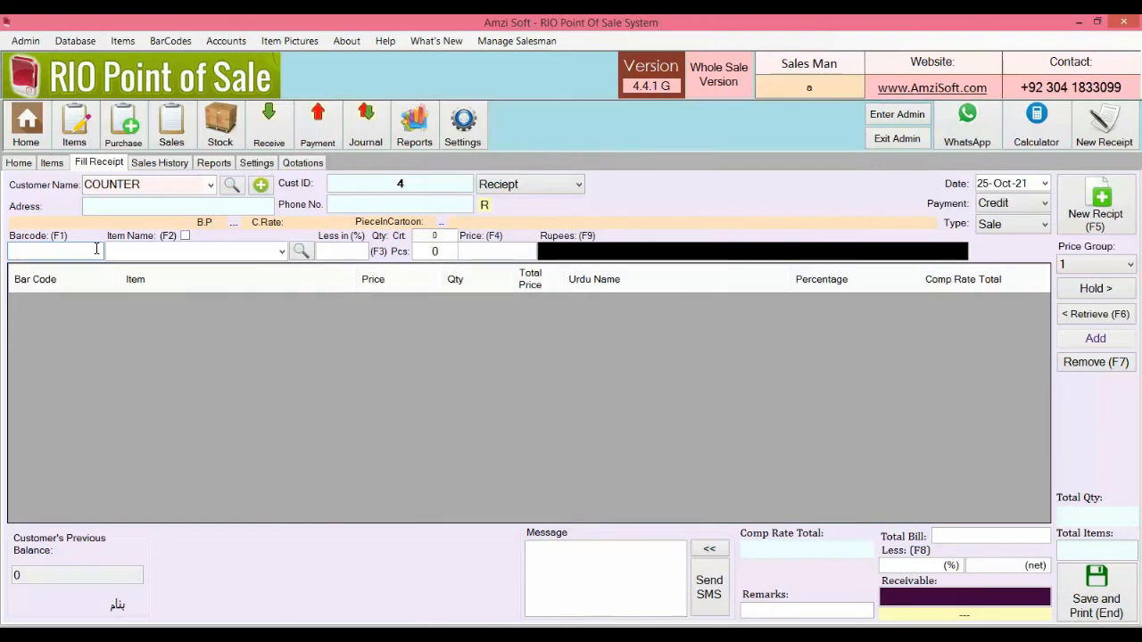
Step: Enter barcode 3 on the empty receipt to view the Chocolate item's buying price
{"action": "type", "text": "3"}
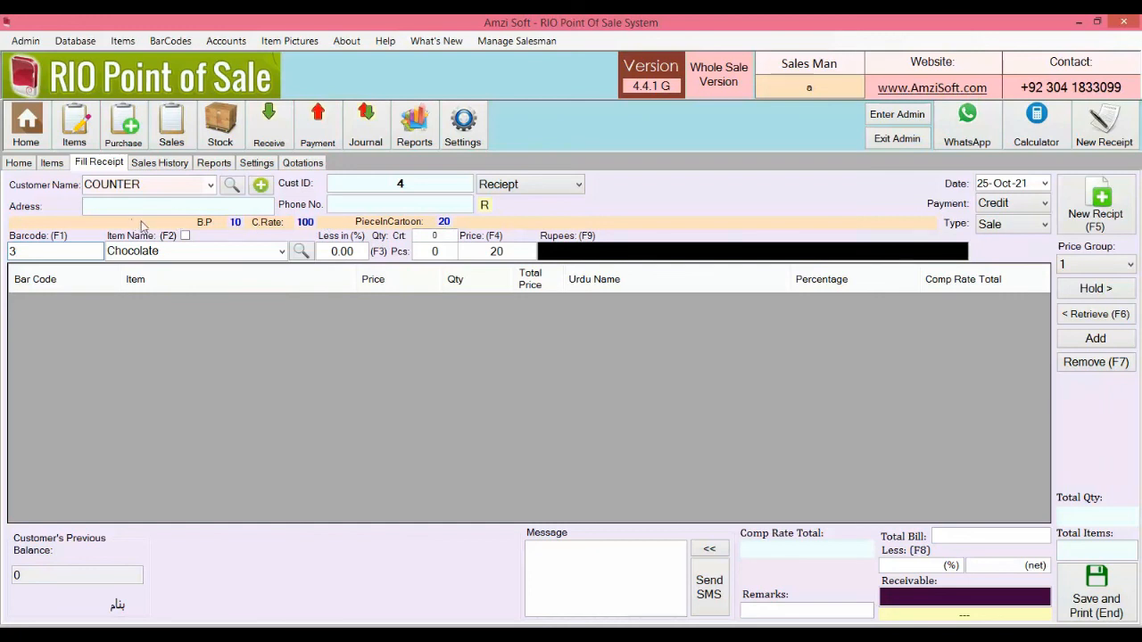
{"action": "left_click", "coordinate": [207, 253]}
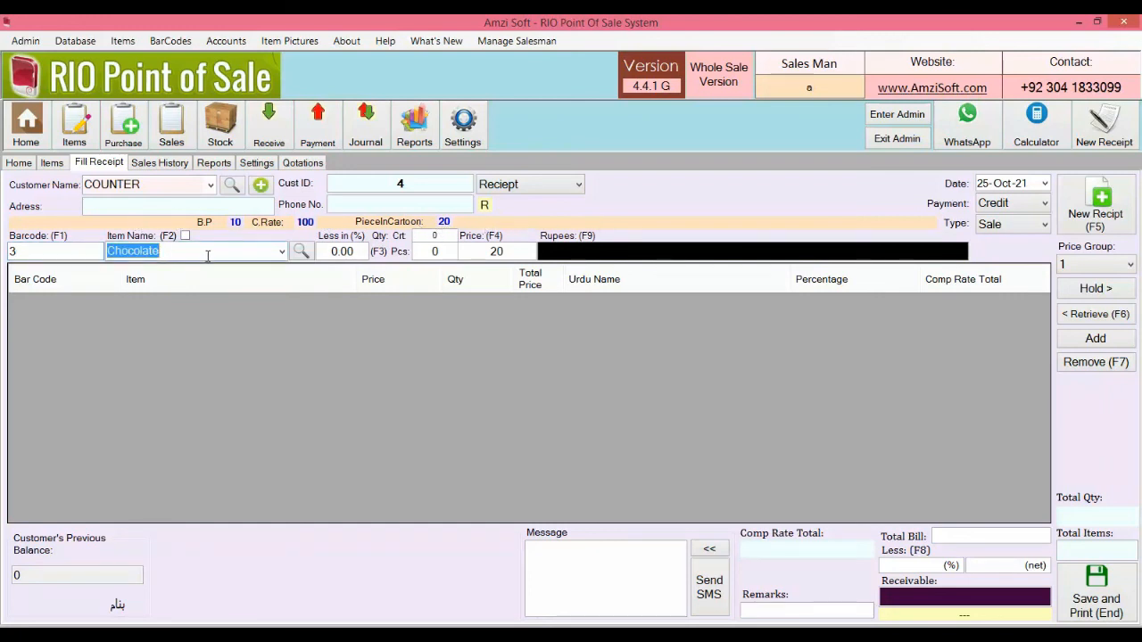
Step: Open the purchase form and select COUNTER as the vendor
{"action": "left_click", "coordinate": [132, 135]}
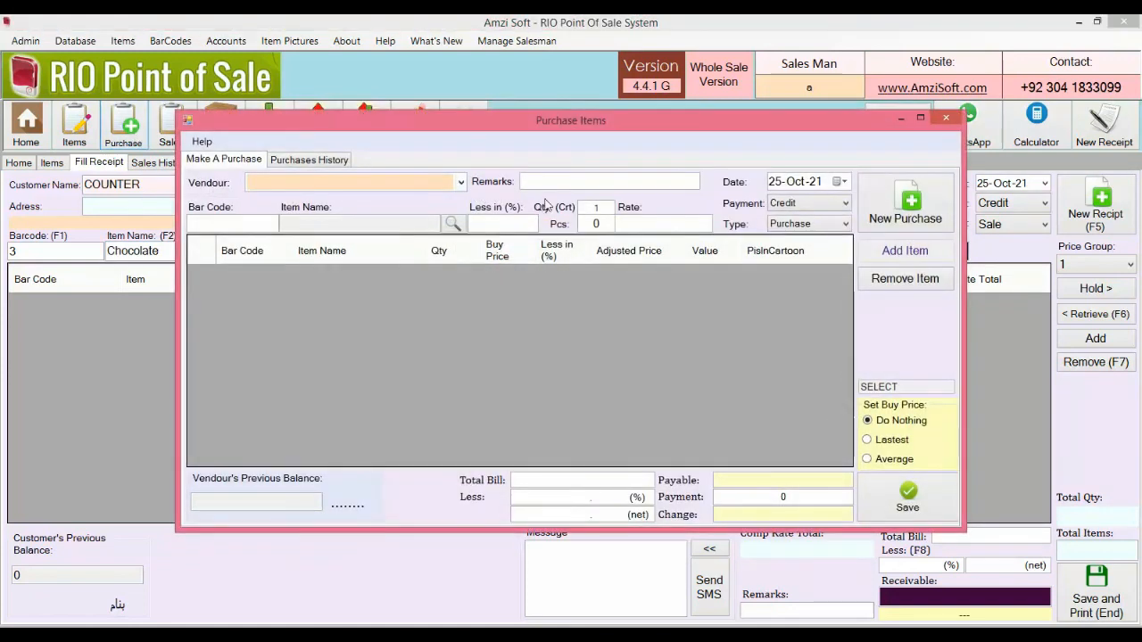
{"action": "left_click", "coordinate": [460, 182]}
{"action": "left_click", "coordinate": [442, 197]}
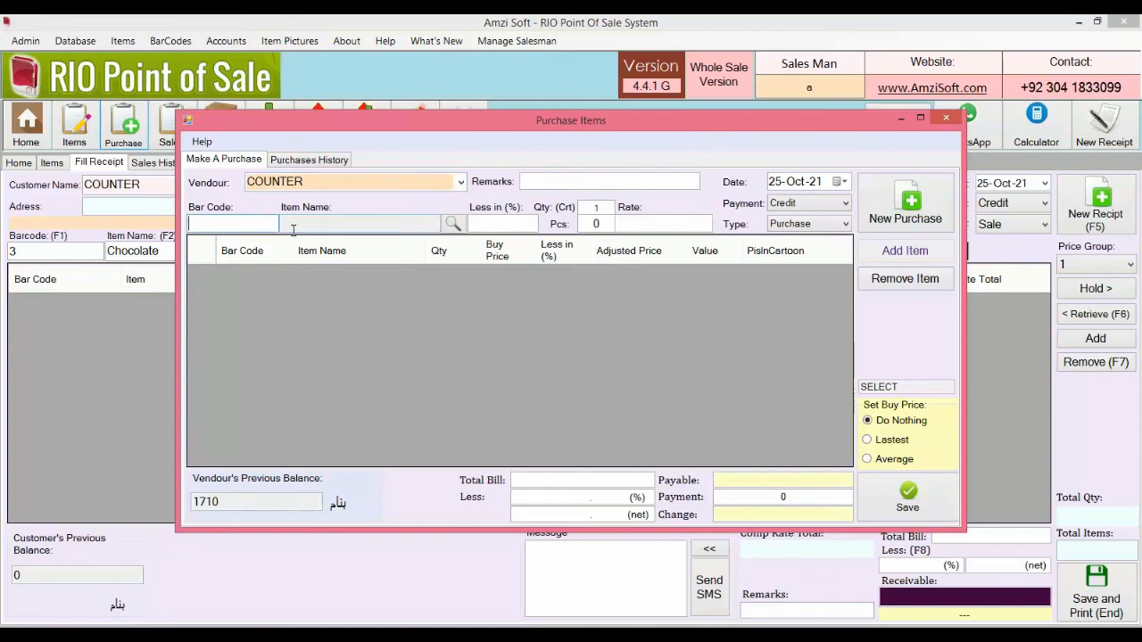
Step: Add the Chocolate item with barcode 3 to the purchase with a quantity of 20 cartons
{"action": "type", "text": "3"}
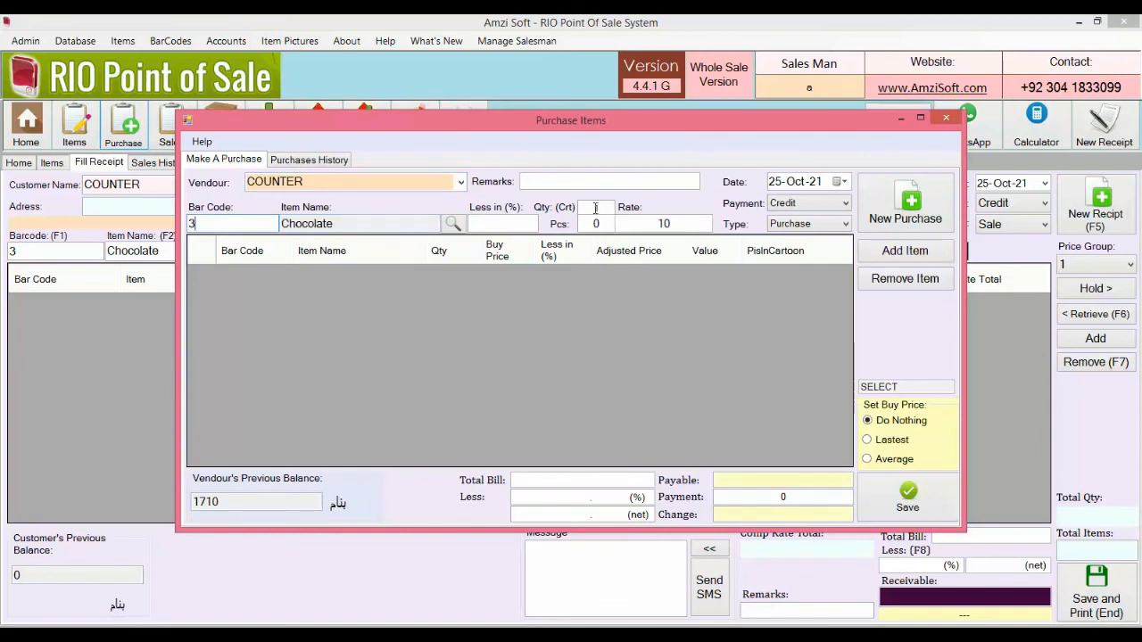
{"action": "left_click", "coordinate": [602, 207]}
{"action": "key", "text": "BackSpace"}
{"action": "type", "text": "20"}
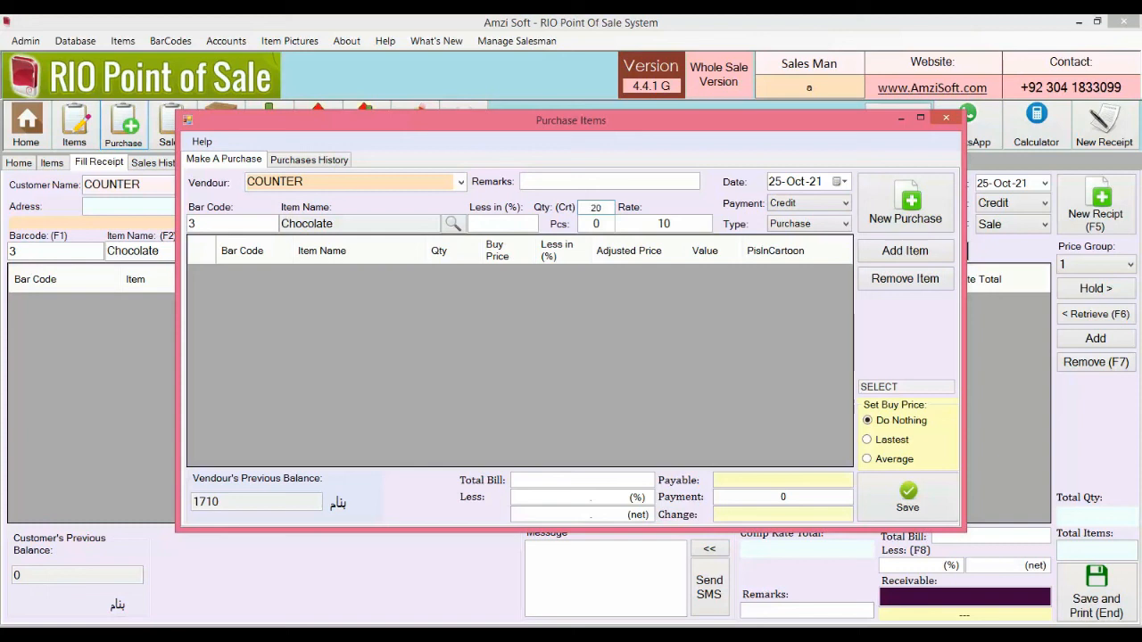
{"action": "key", "text": "Tab"}
{"action": "key", "text": "Tab"}
{"action": "key", "text": "Return"}
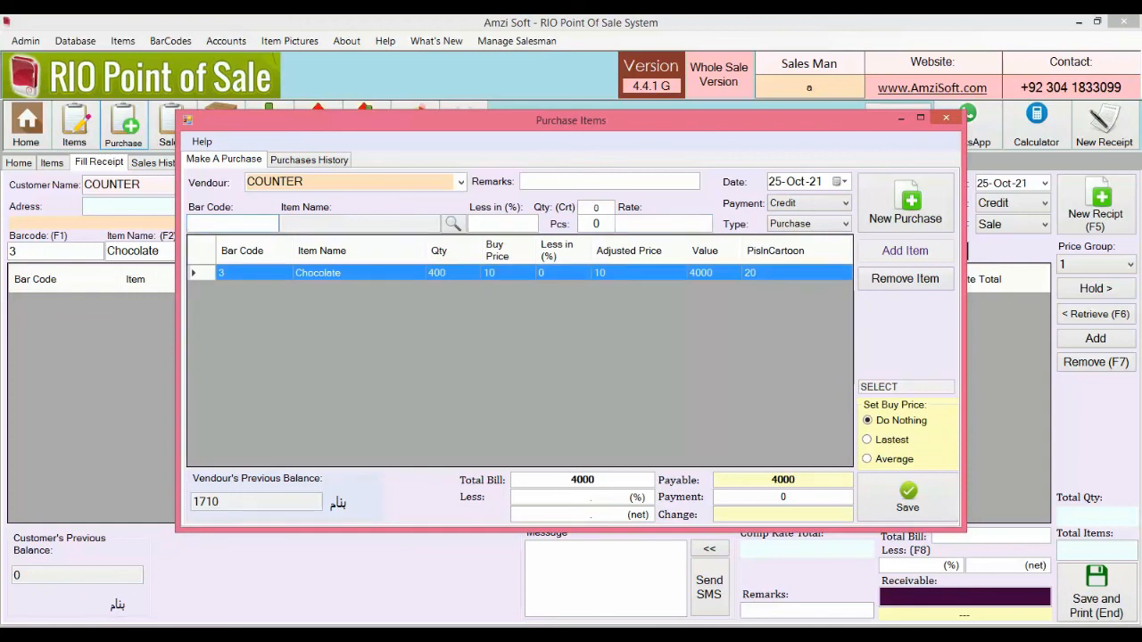